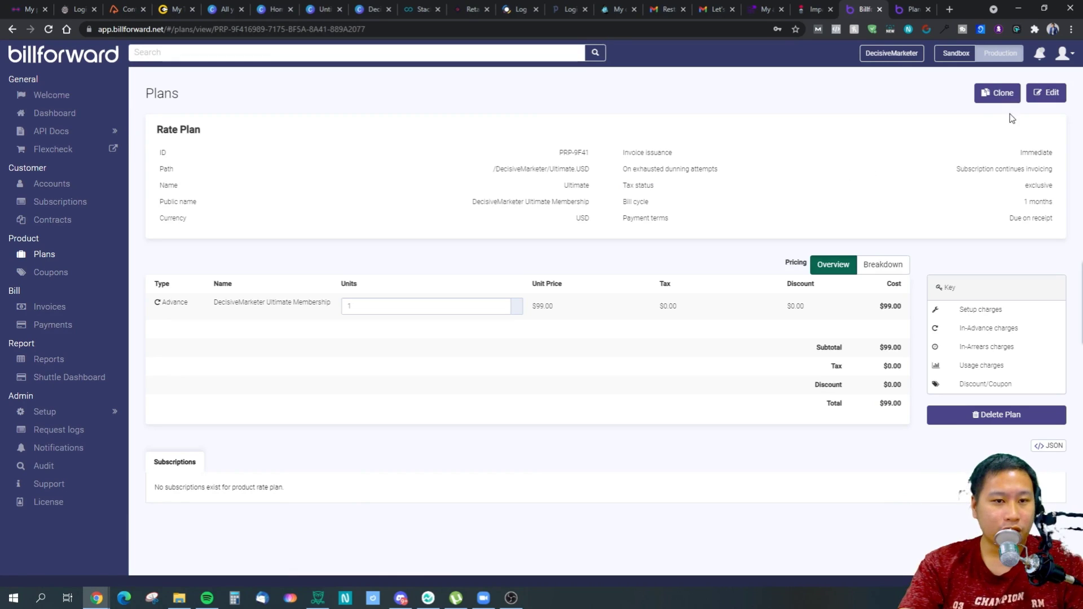
Open the DecisiveMarketer Ultimate plan for editing and review its path, currency and public name.
click(1045, 93)
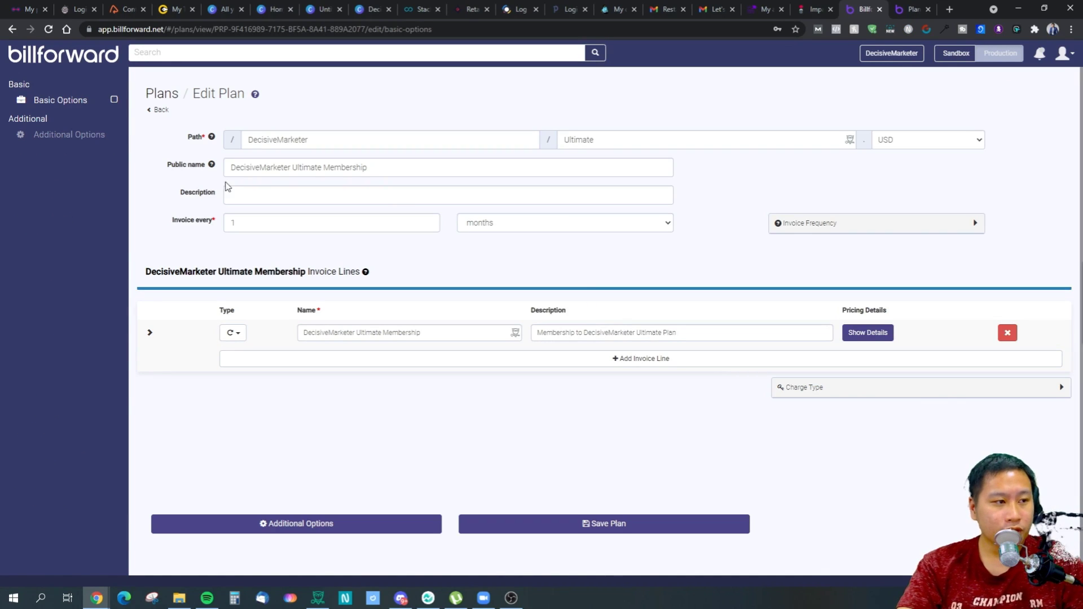
click(309, 140)
mouse_move(213, 138)
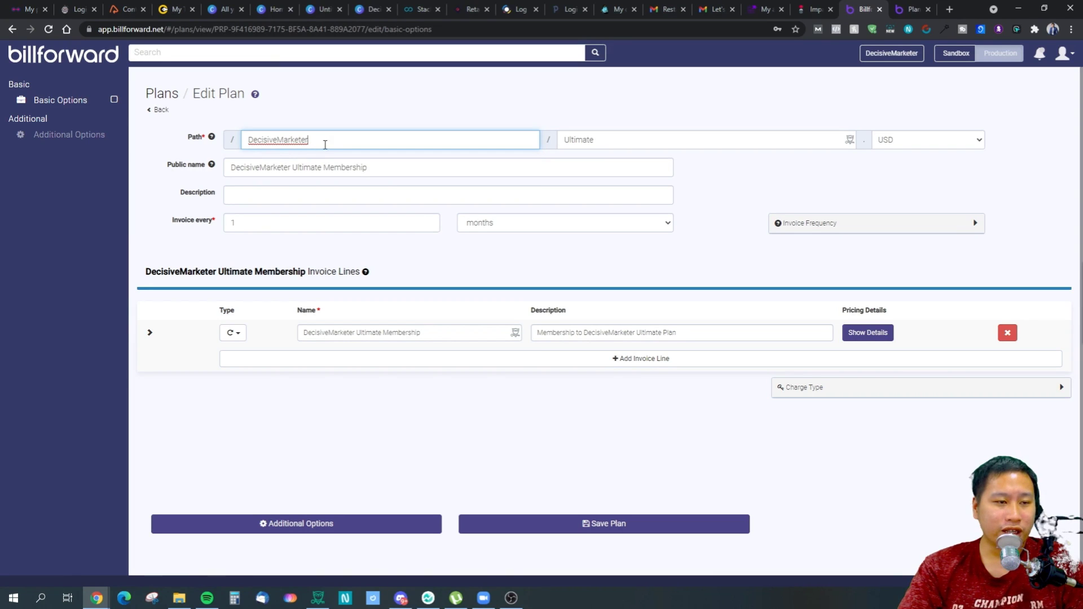
drag(336, 139, 236, 141)
click(745, 178)
drag(625, 140, 570, 141)
click(728, 167)
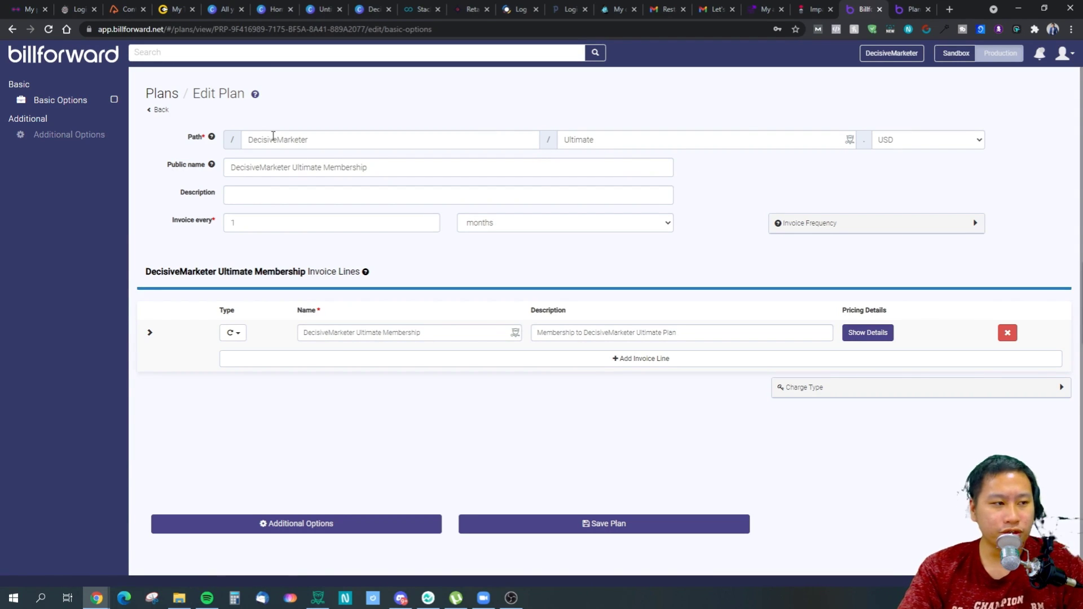
click(901, 150)
click(774, 172)
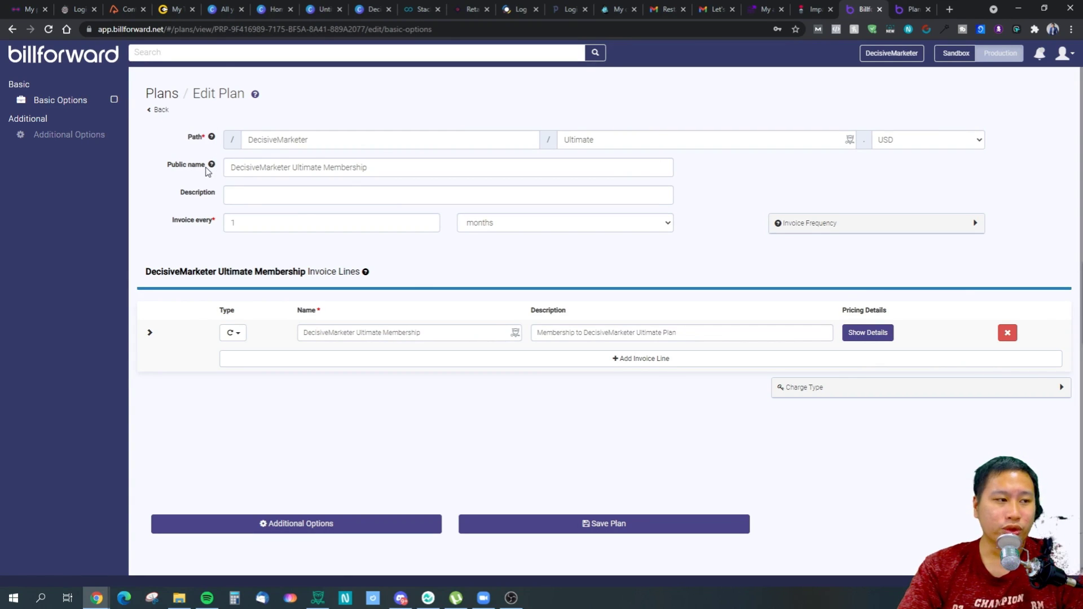
drag(403, 165, 142, 141)
click(129, 209)
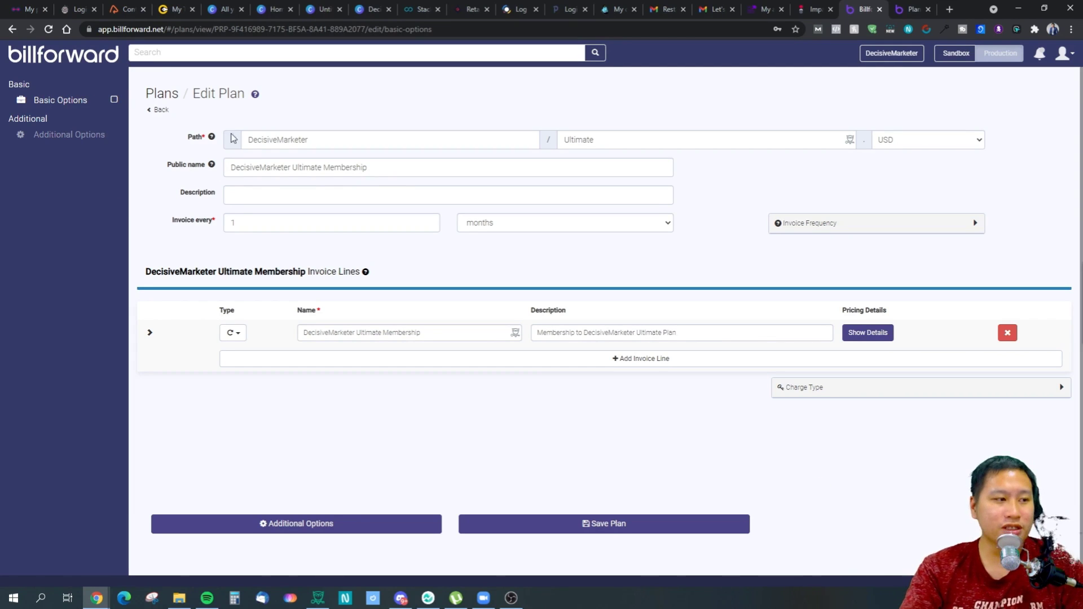
Review the plan's description field, invoicing interval and unit choices, and read the Invoice Frequency explanation.
click(233, 197)
click(243, 226)
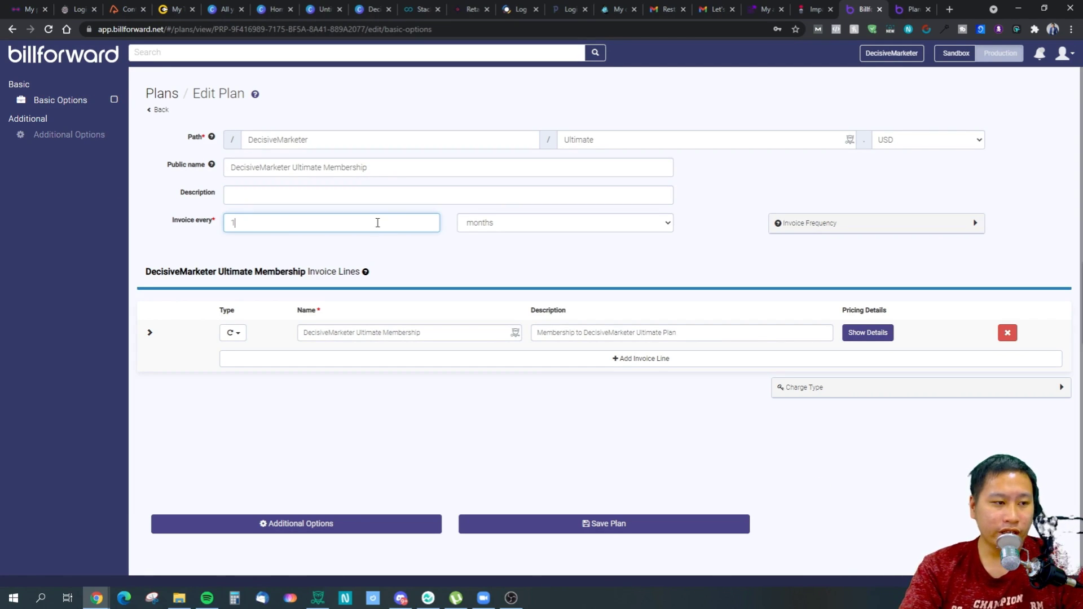
click(234, 249)
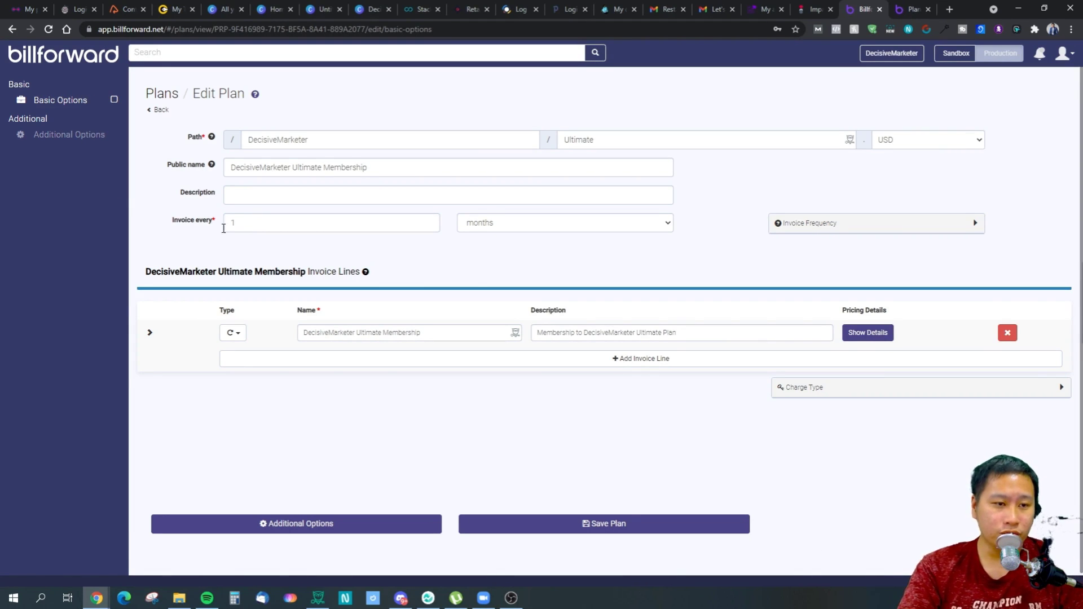
click(478, 223)
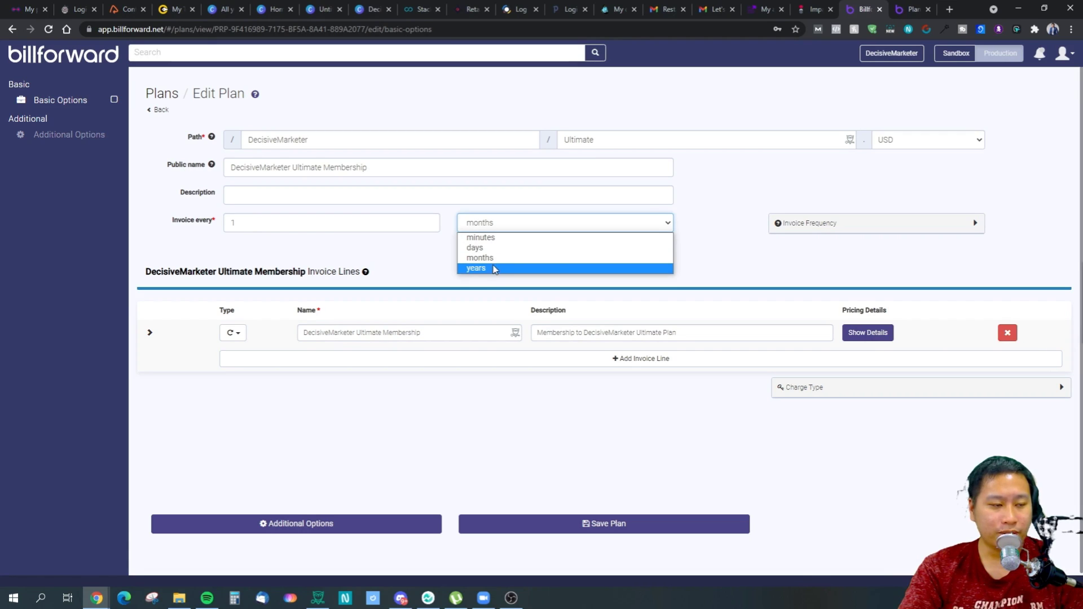
click(604, 259)
click(812, 223)
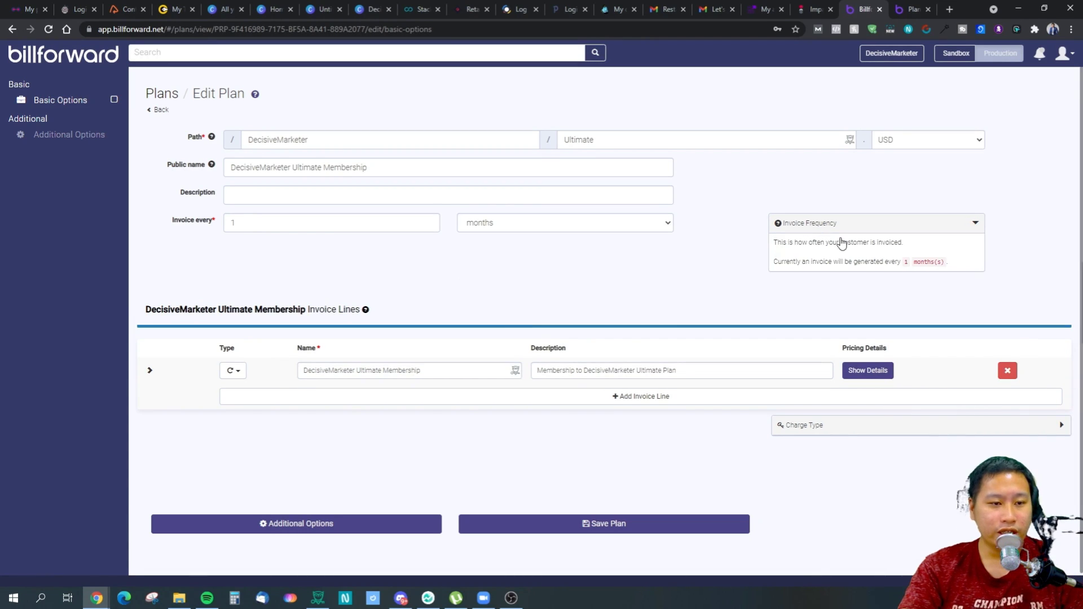
click(863, 224)
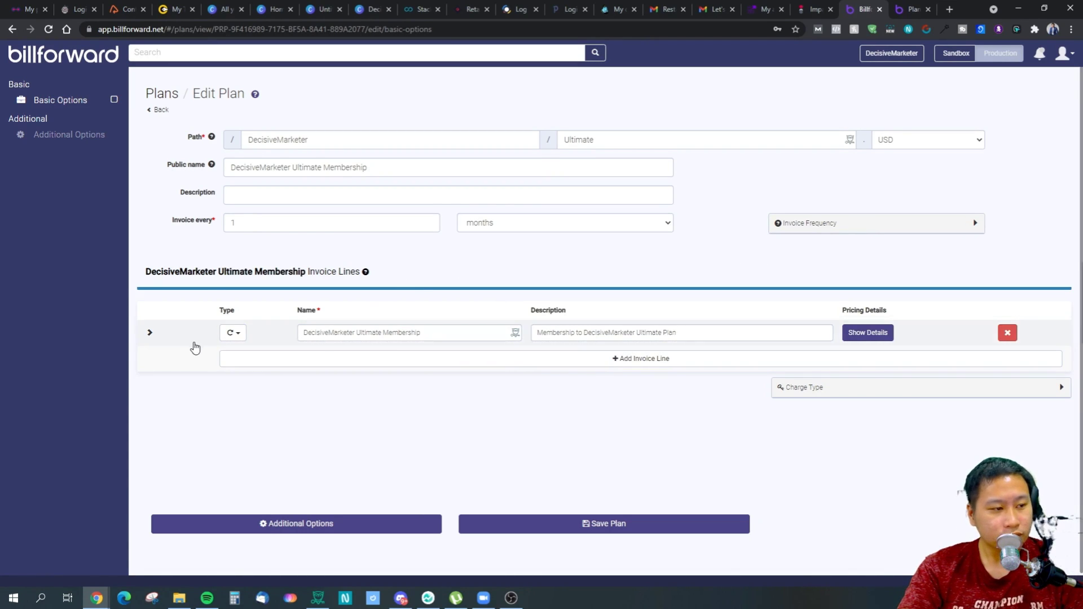
Review the invoice line's name and description and show its pricing details.
click(400, 334)
click(445, 402)
drag(431, 332, 235, 332)
click(399, 399)
drag(429, 332, 337, 331)
click(502, 411)
drag(677, 332, 515, 327)
click(581, 430)
click(869, 334)
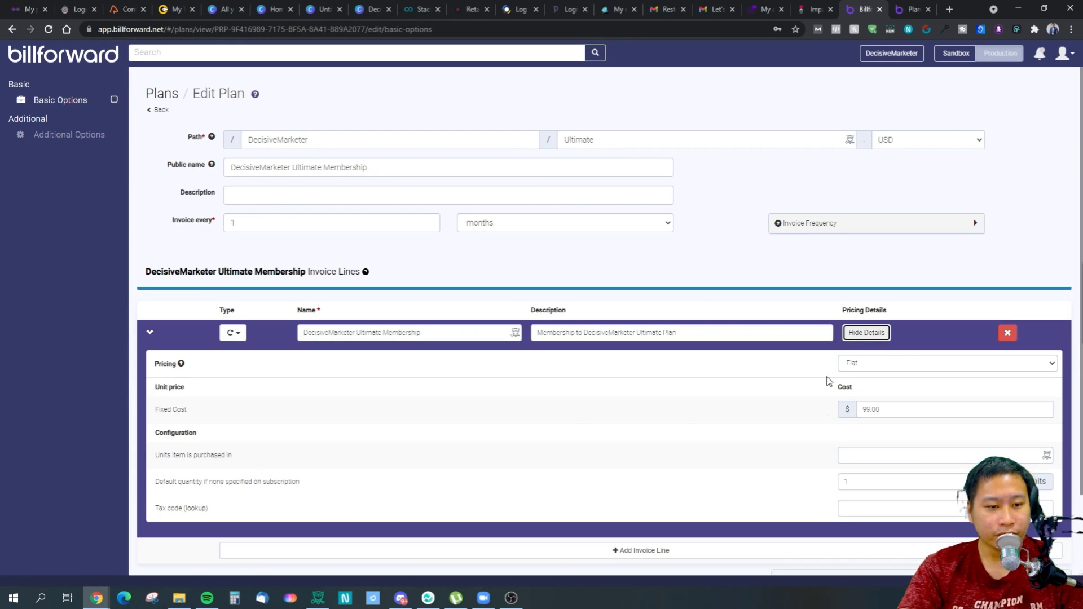
Try the Volume and Tiered pricing models on the membership invoice line.
scroll(572, 411, down, 1)
click(878, 310)
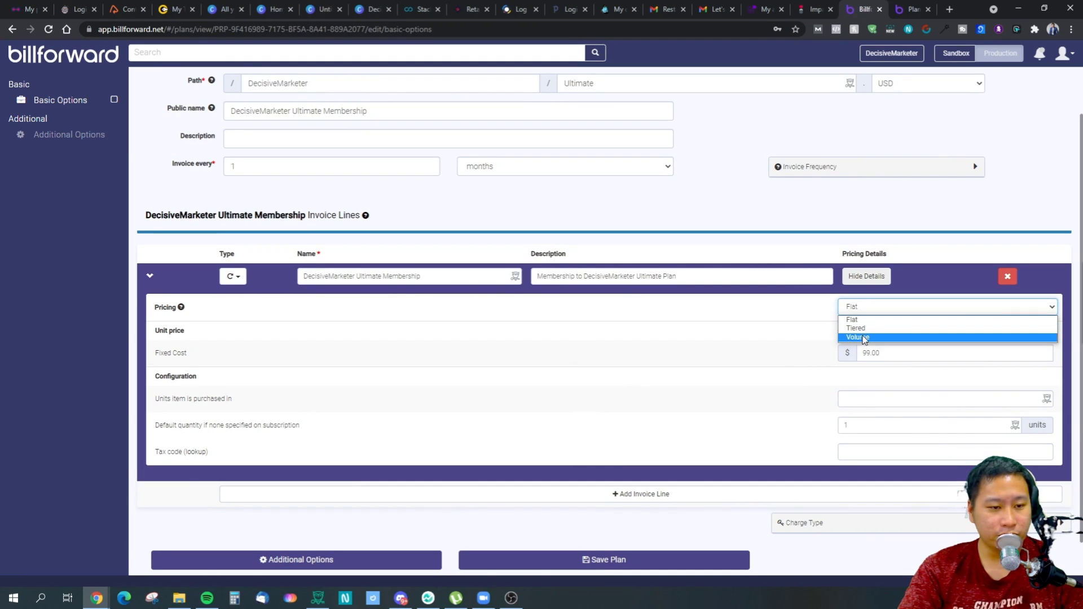
click(852, 308)
click(862, 311)
click(872, 337)
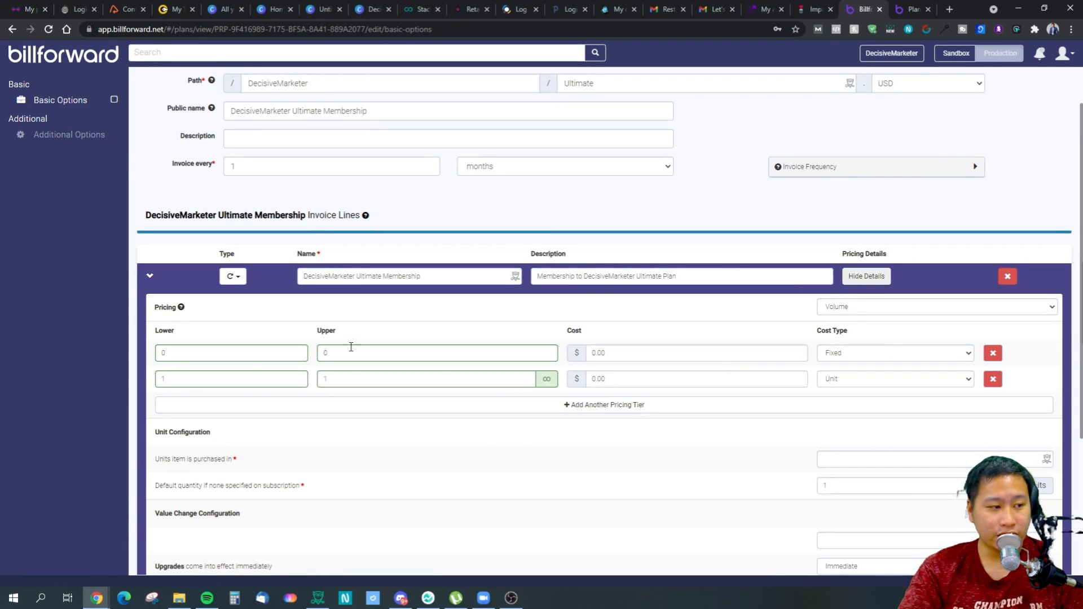
click(861, 310)
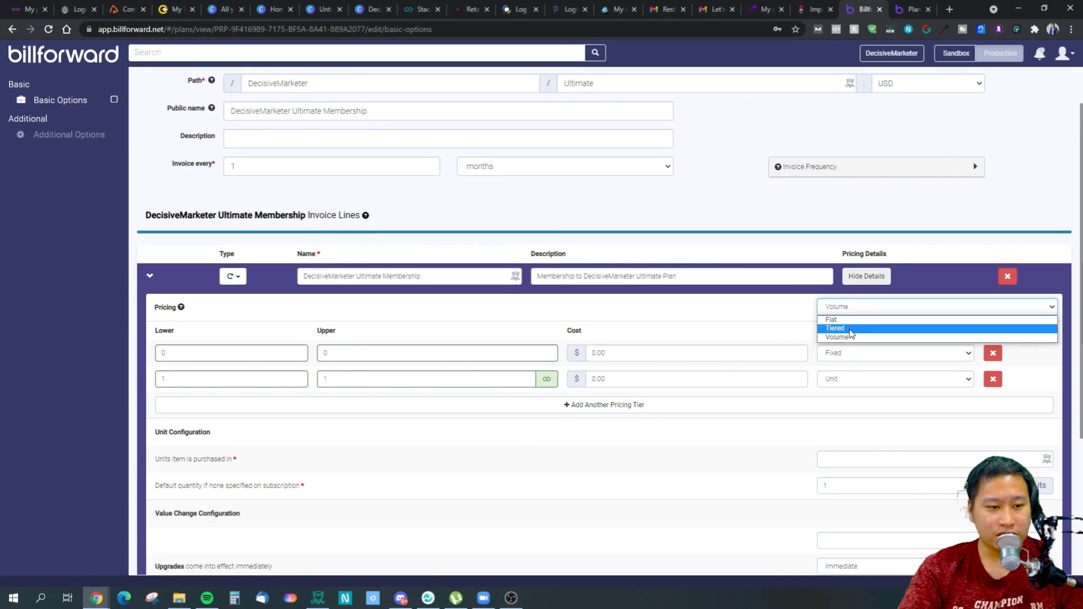
click(850, 333)
click(849, 308)
click(840, 338)
click(848, 311)
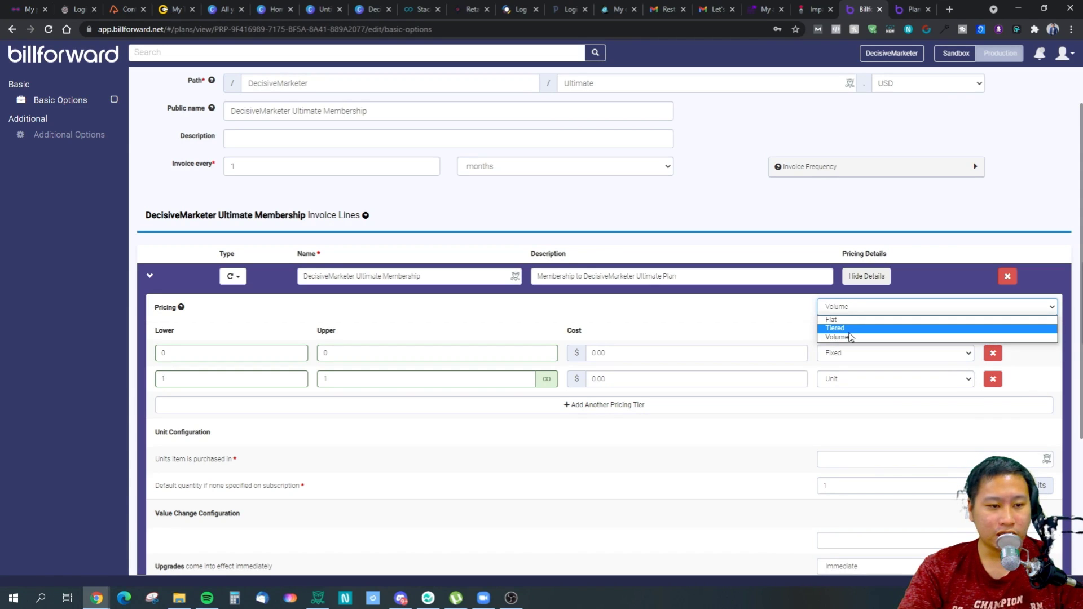
click(850, 329)
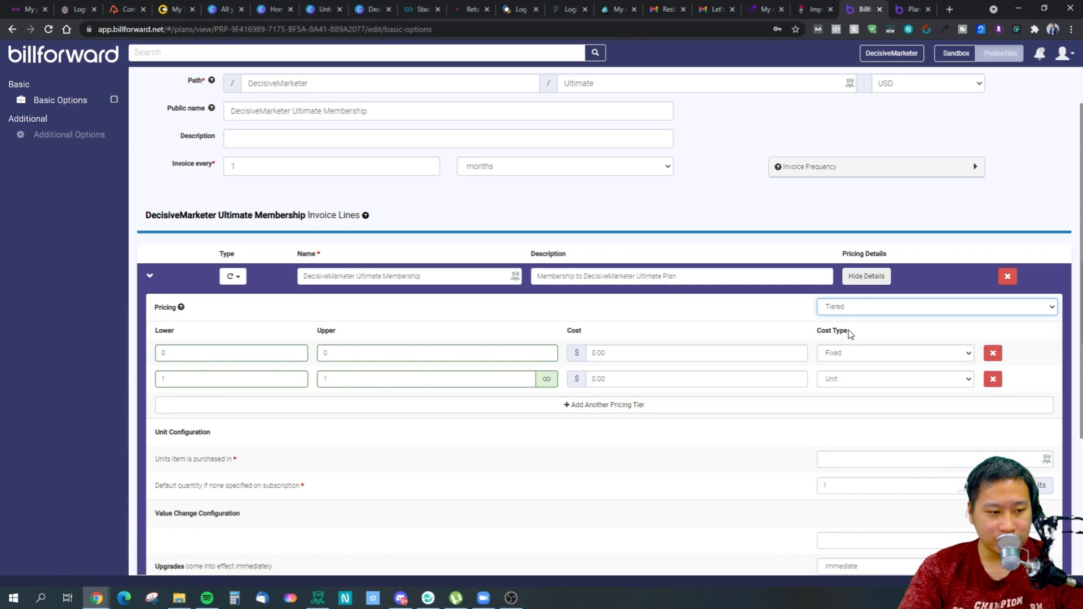
click(844, 308)
click(840, 338)
Set the invoice line's pricing model to Flat with a fixed cost of $99.
click(853, 310)
click(843, 320)
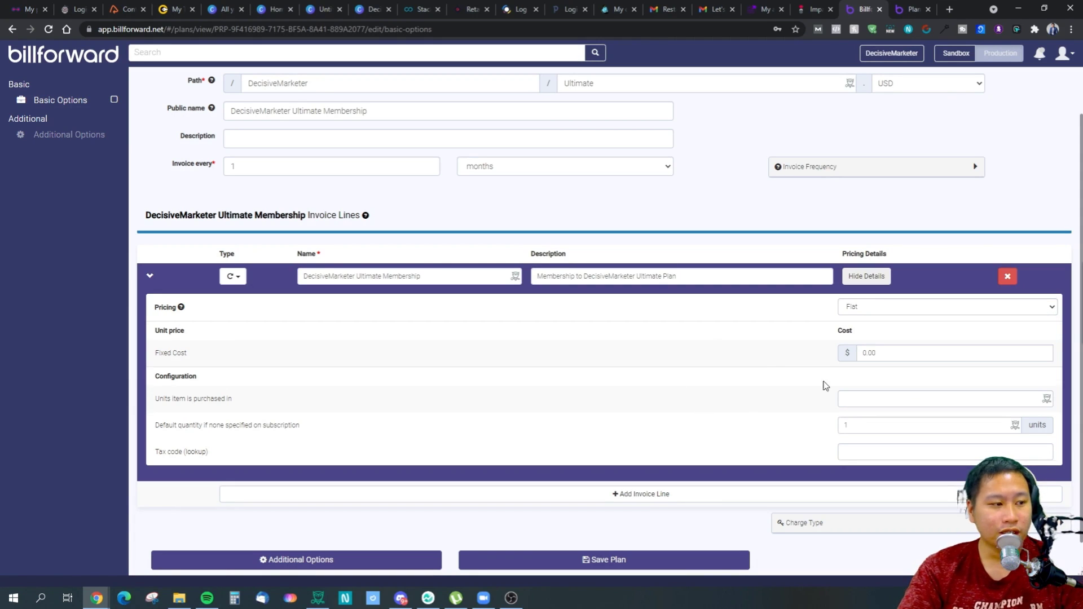
double_click(884, 348)
text(99)
click(729, 424)
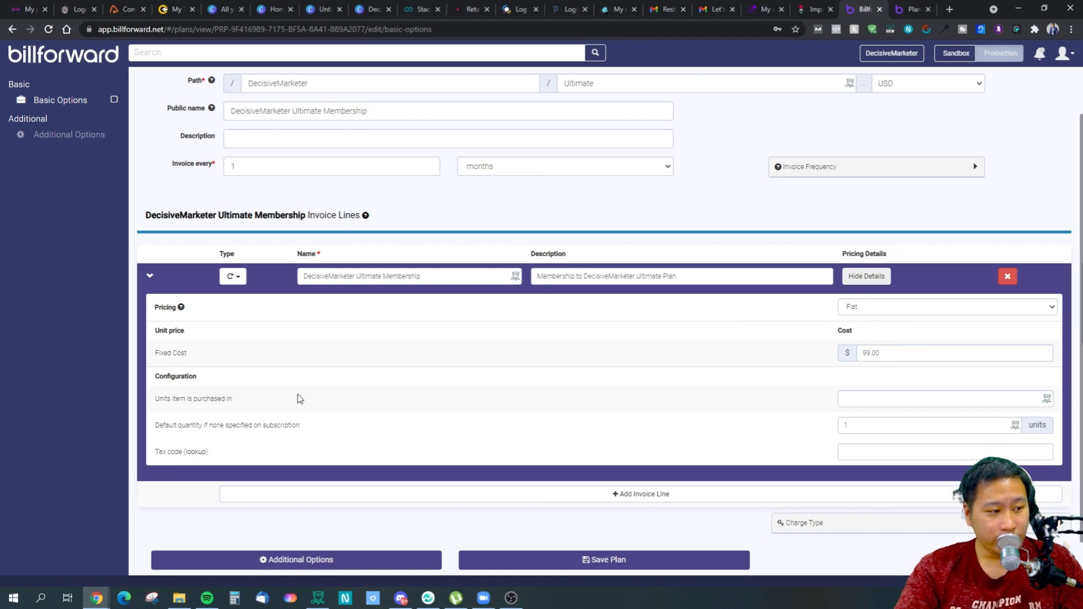
Check the invoice line's purchase unit and default quantity fields, and open the plan's additional options.
click(1000, 405)
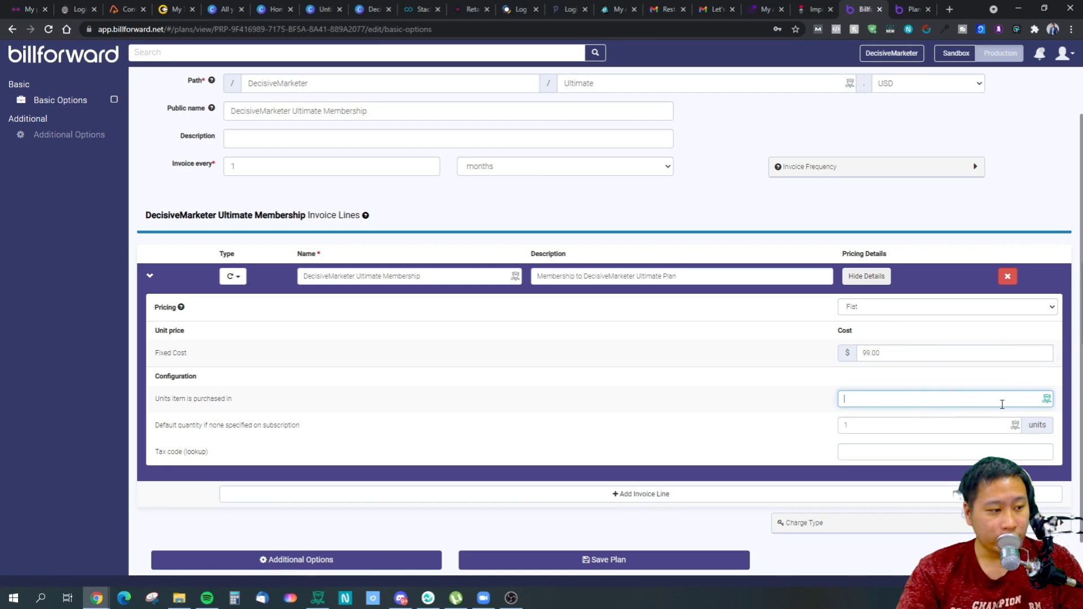
drag(852, 430, 769, 458)
click(523, 519)
scroll(648, 517, down, 1)
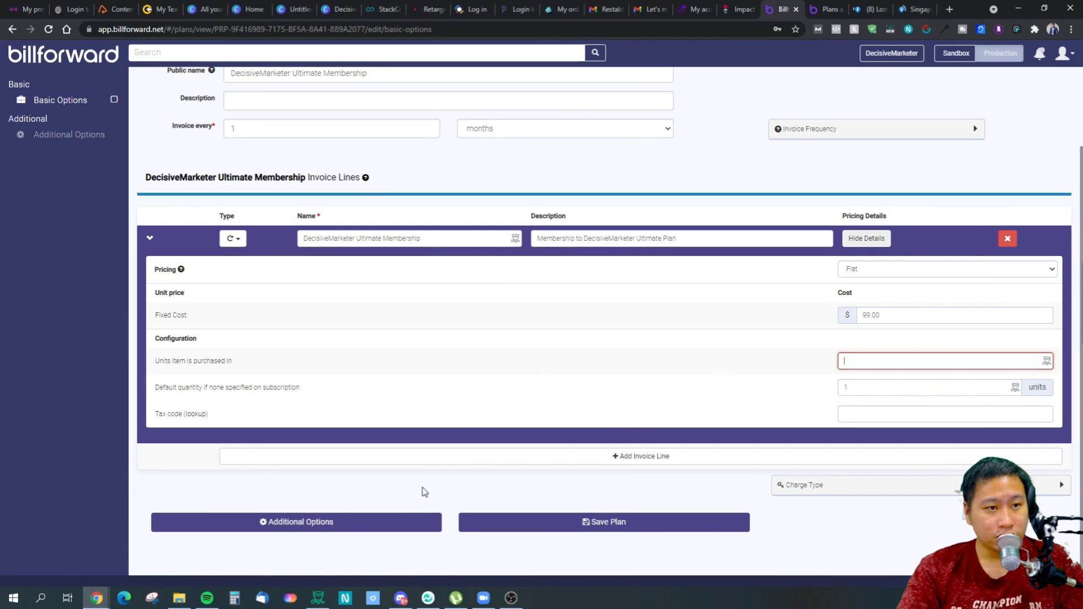
click(326, 525)
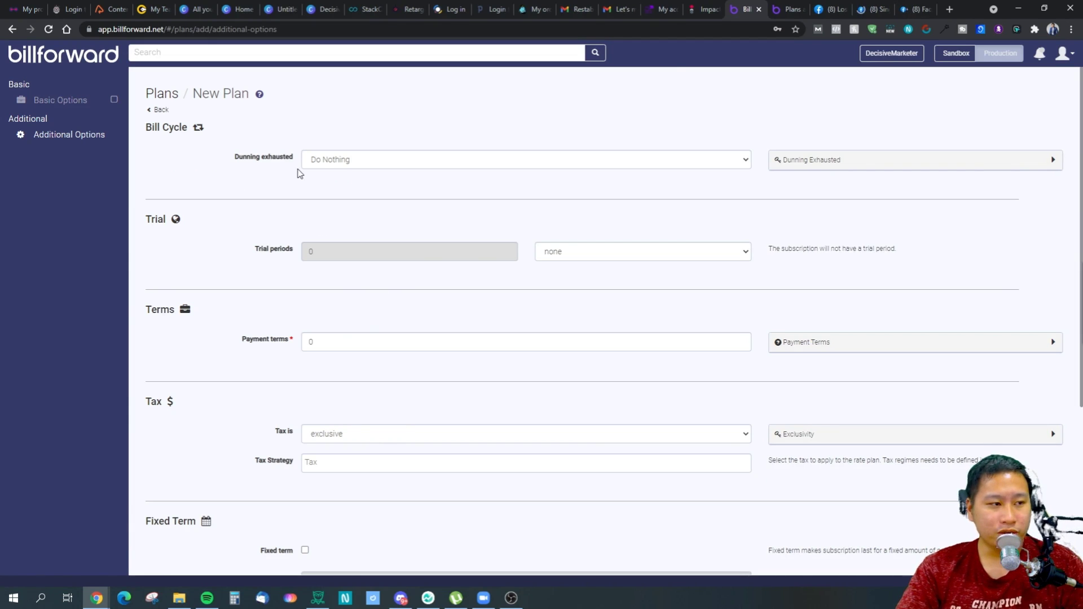
Show the Dunning Exhausted explanation and set the dunning exhausted action to Cancel Subscription.
click(838, 159)
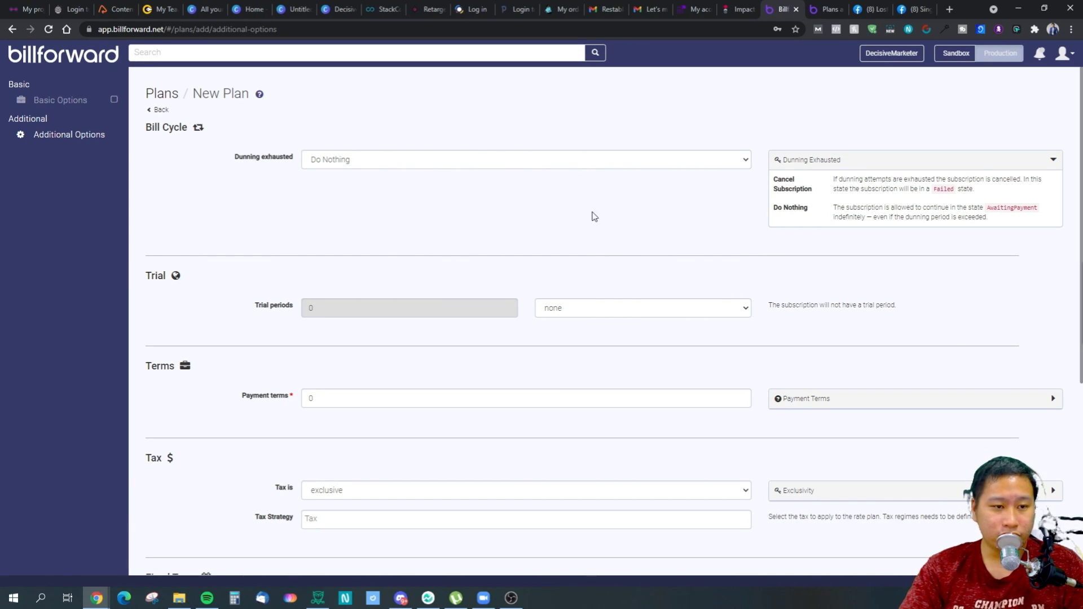
click(408, 161)
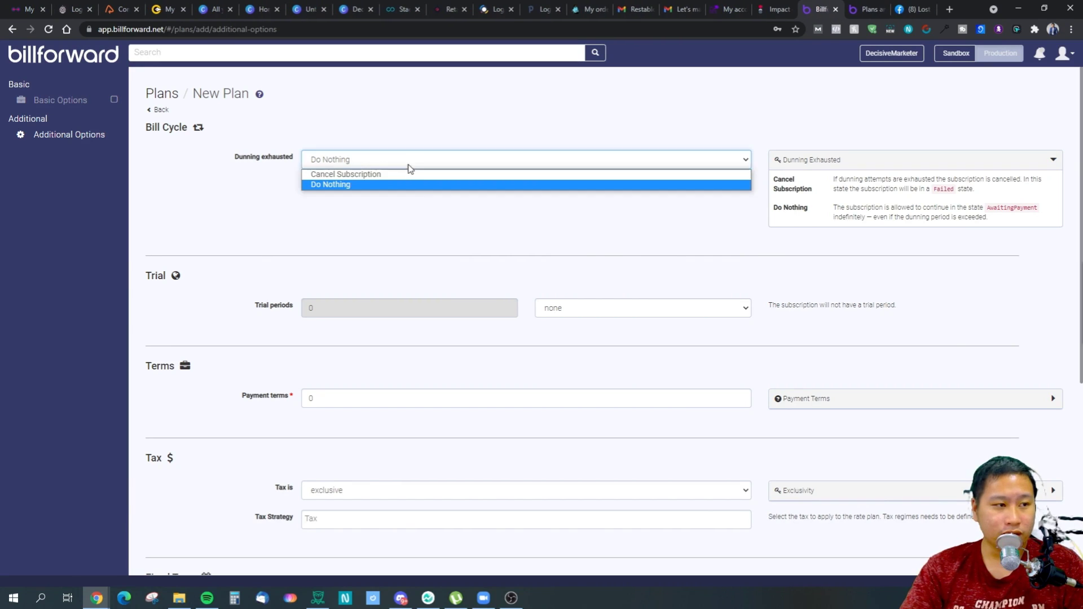
click(410, 186)
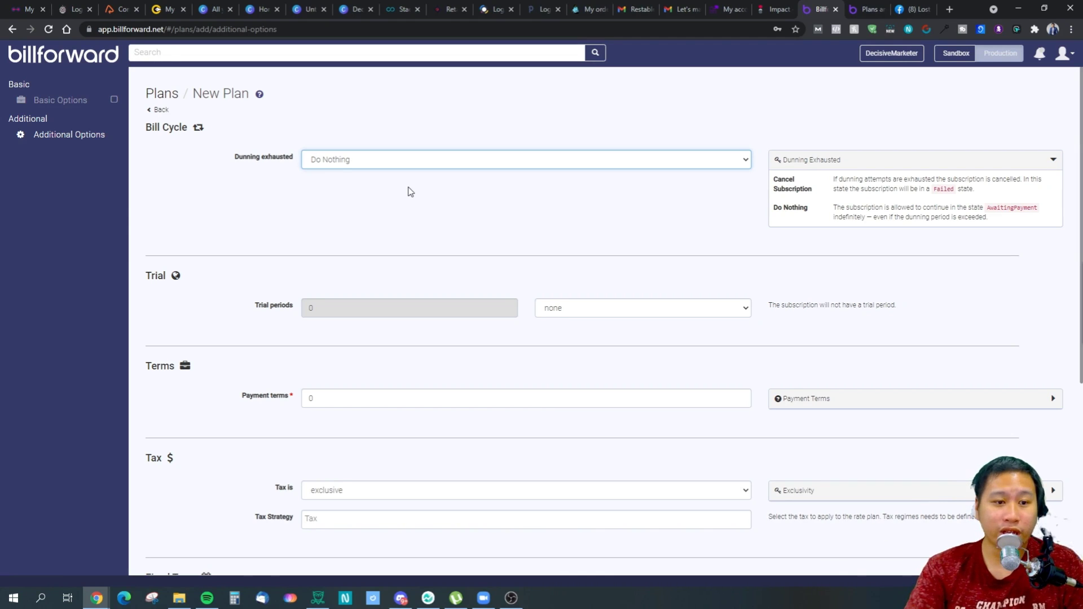
click(477, 158)
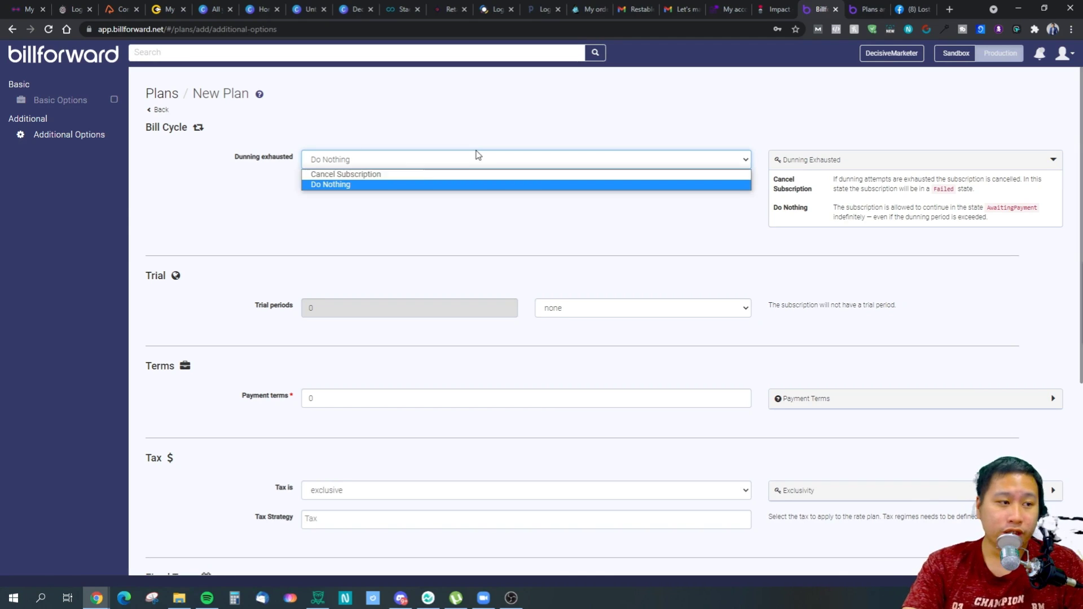
click(394, 178)
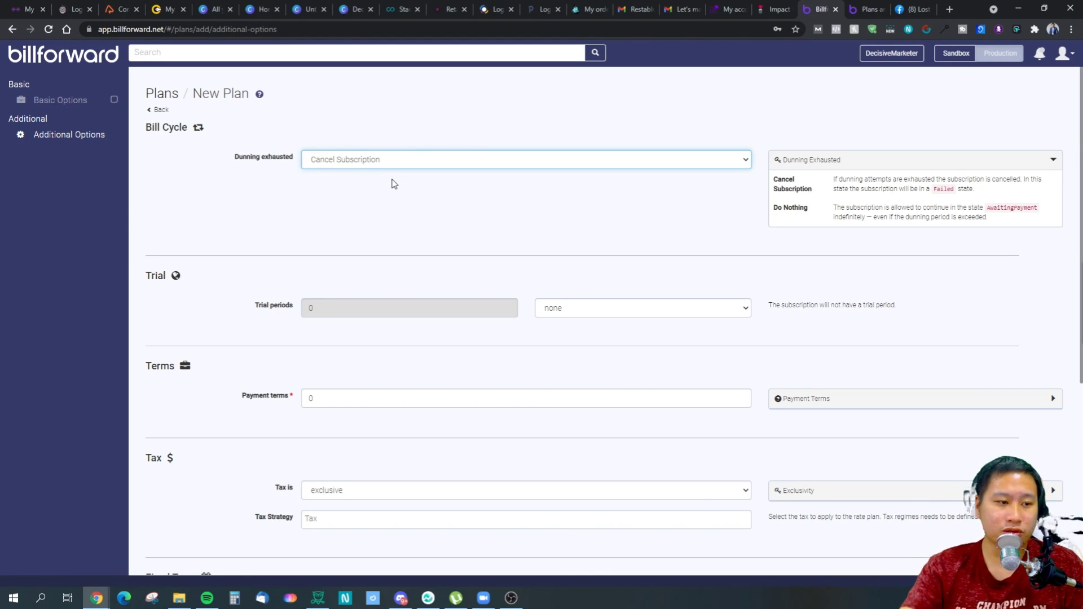
Set the dunning exhausted action to Do Nothing.
click(418, 160)
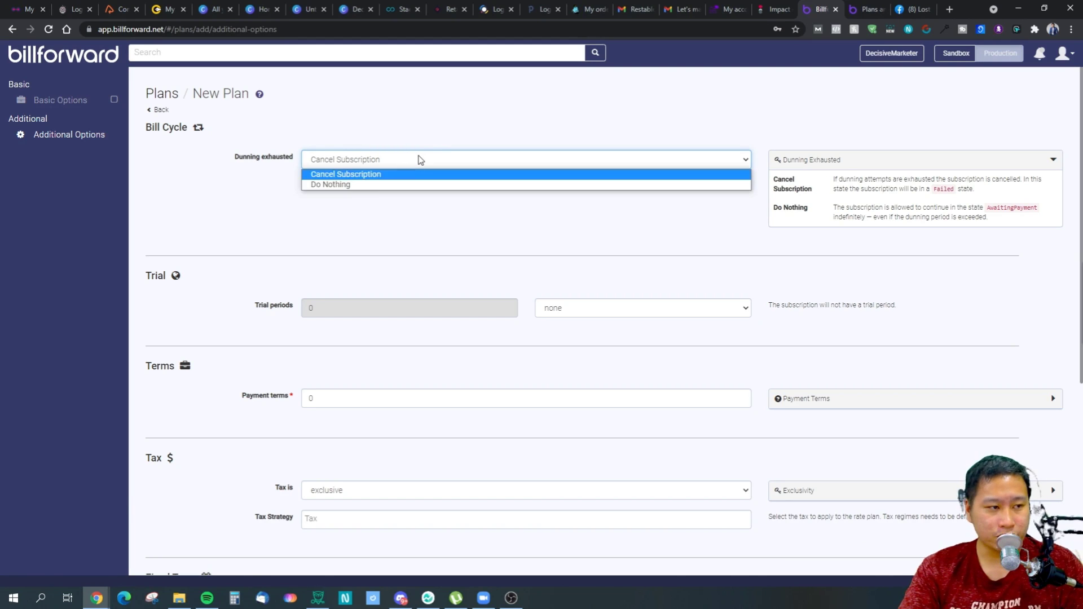
click(400, 340)
click(375, 161)
click(356, 186)
Give the plan a trial period of 14 days.
scroll(315, 362, down, 2)
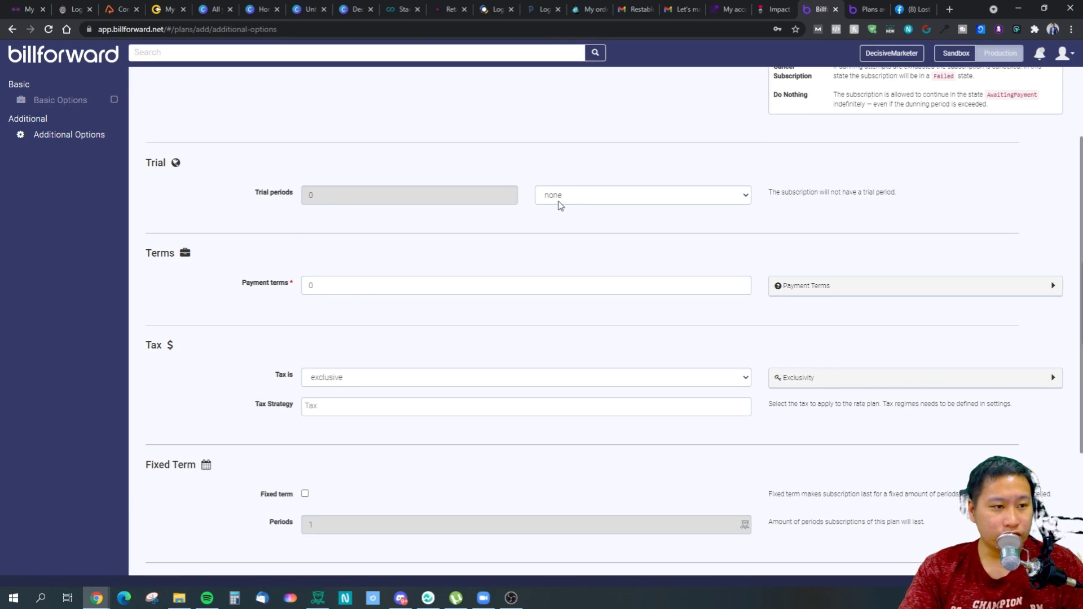
click(537, 200)
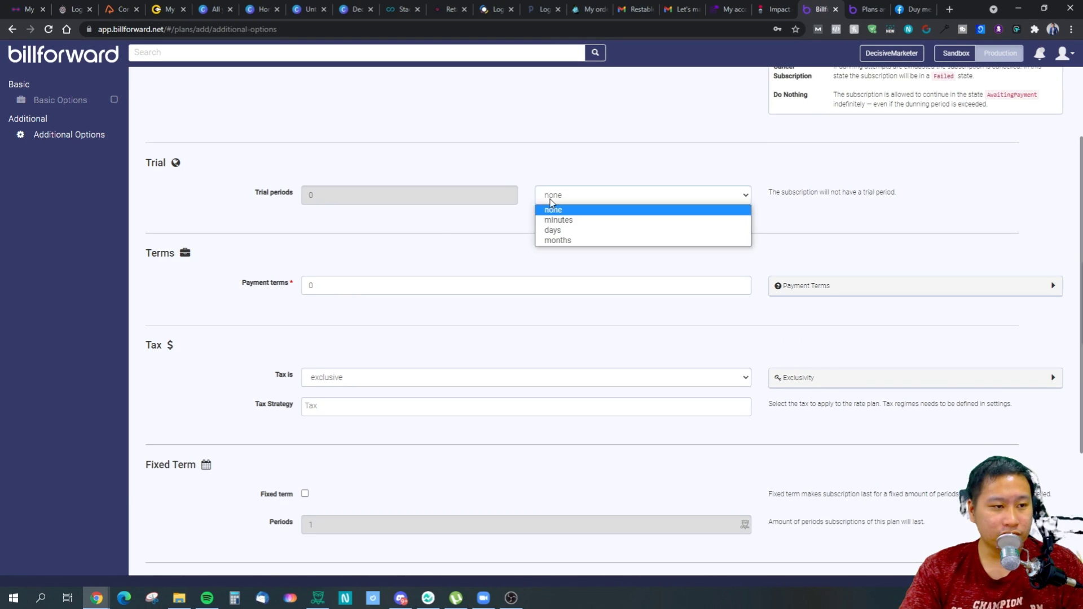
click(560, 236)
click(395, 191)
text(14)
click(644, 243)
Read the Payment Terms explanation and set the plan's payment terms to 14.
scroll(298, 259, down, 3)
scroll(312, 254, up, 2)
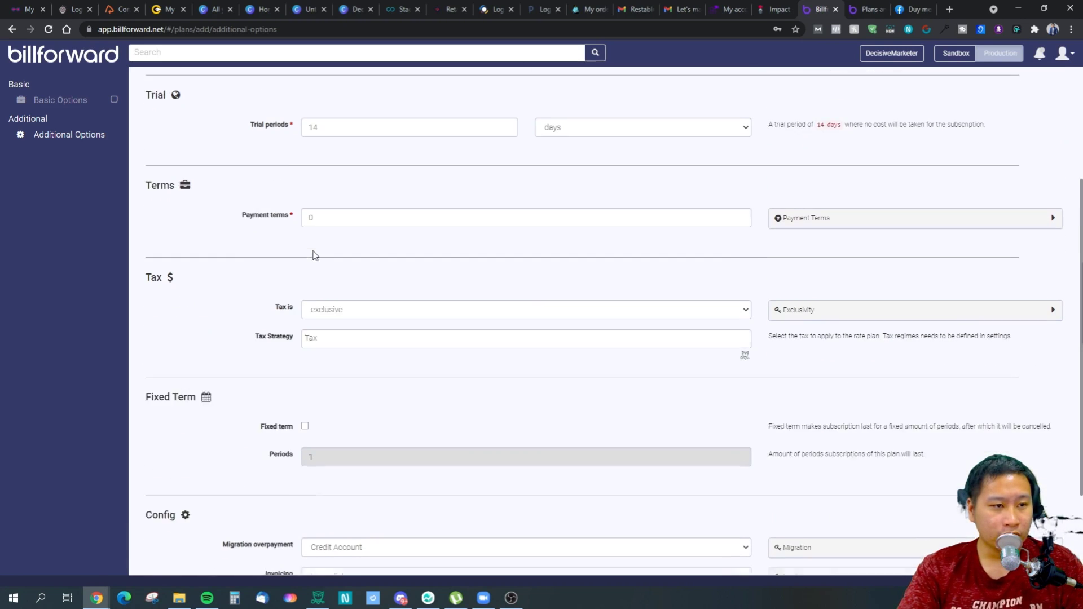
click(831, 236)
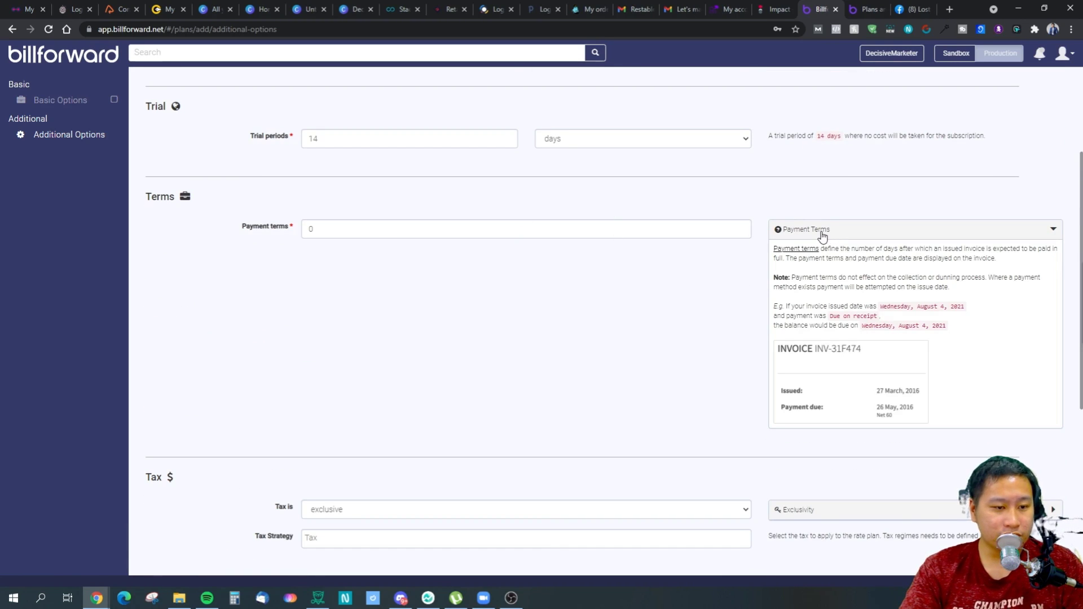
click(819, 236)
click(279, 228)
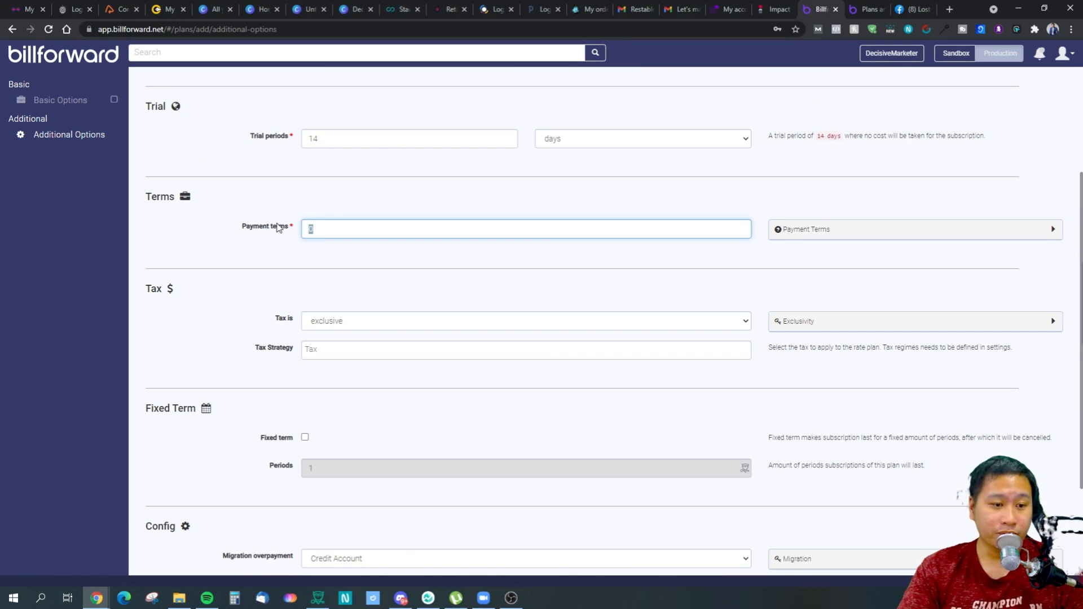
click(282, 235)
text(14)
click(332, 275)
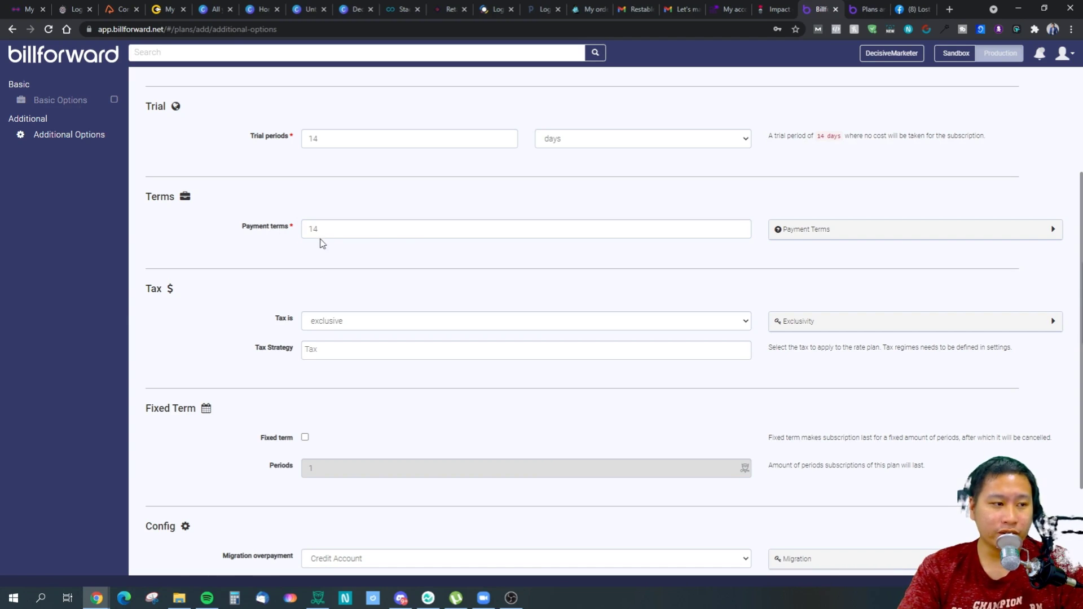
click(308, 225)
click(275, 272)
Review the inclusive and exclusive tax options for the plan and keep exclusive selected.
click(368, 325)
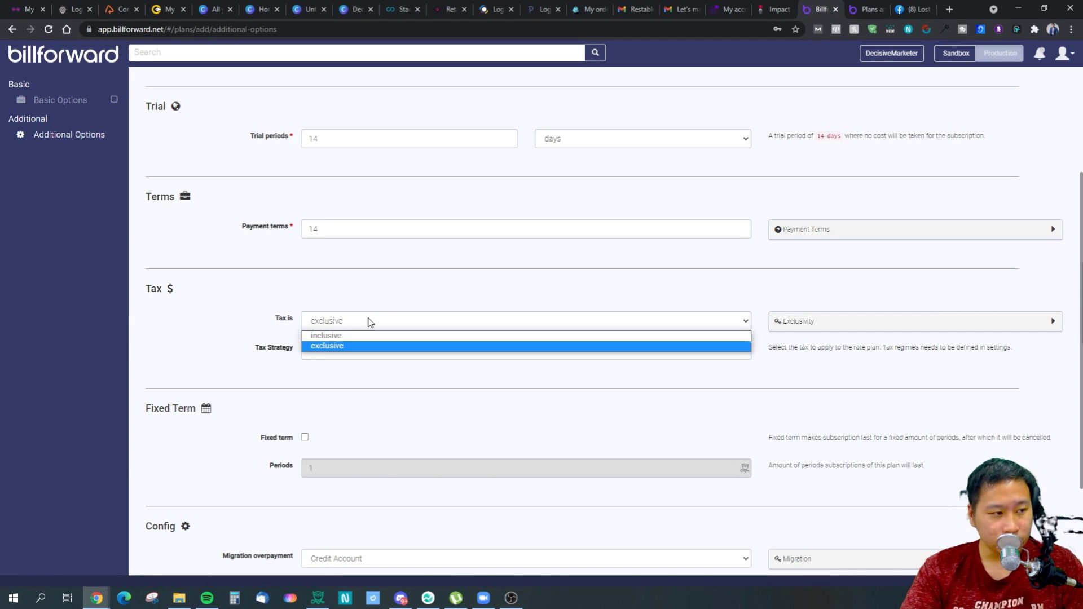
click(368, 322)
click(351, 322)
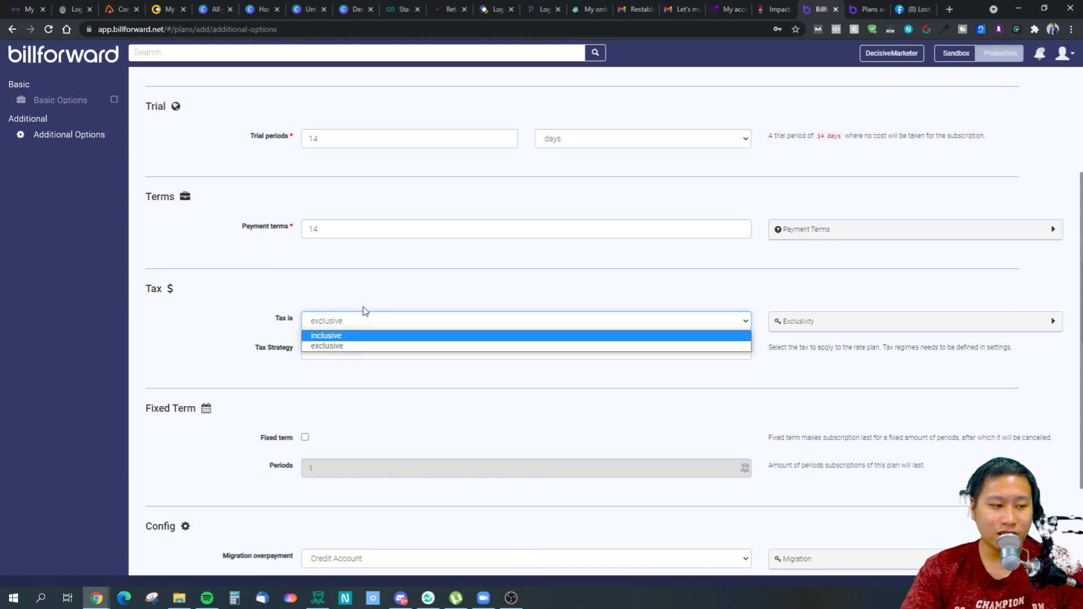
click(346, 346)
click(357, 322)
click(343, 423)
Enable the fixed term option for the plan and select the Periods value.
scroll(342, 423, down, 2)
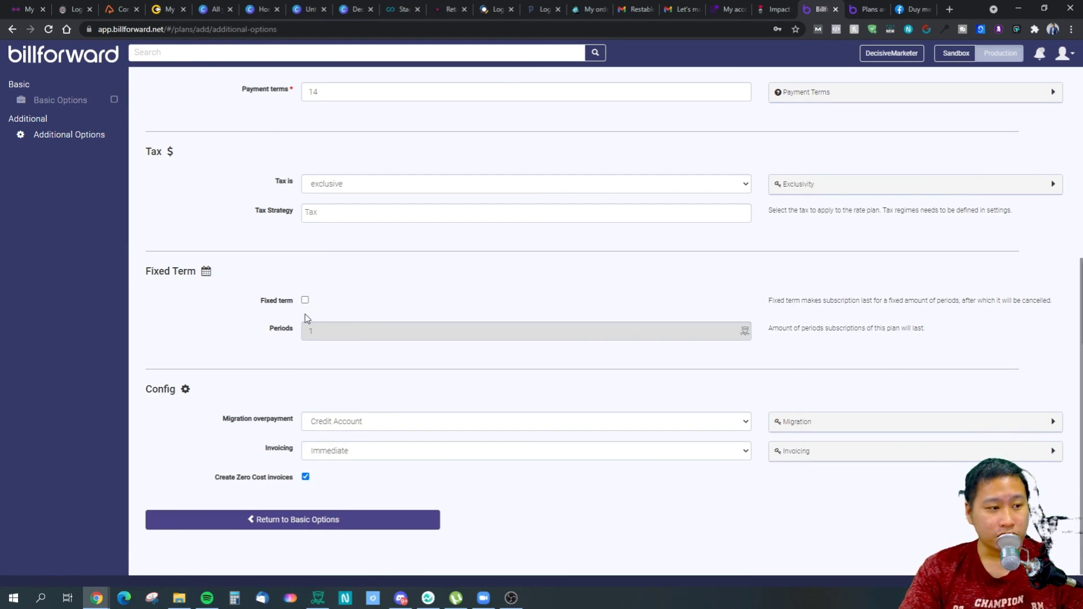
click(305, 302)
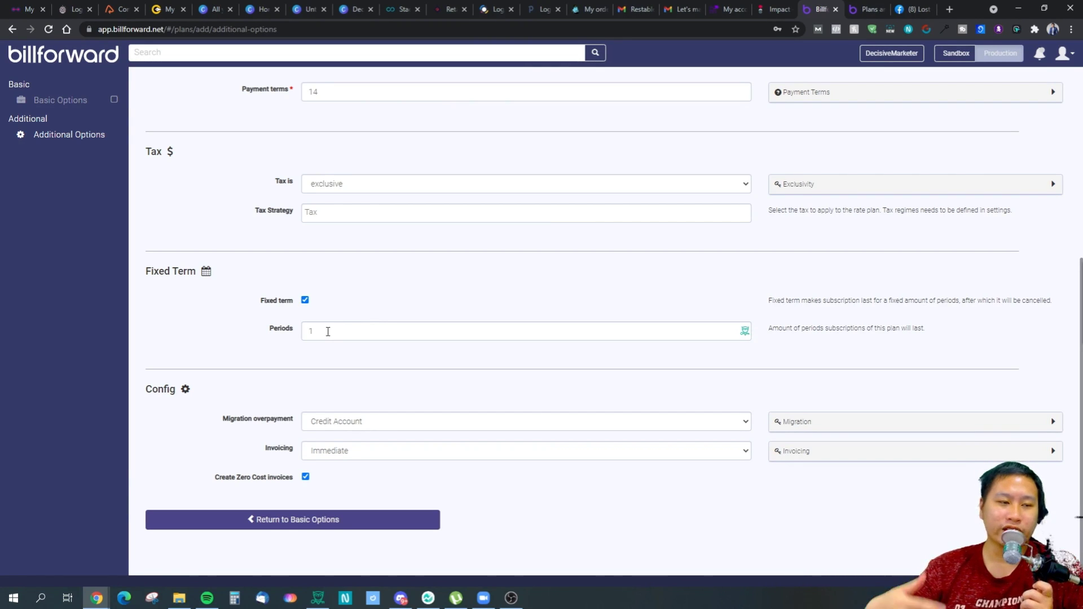
drag(328, 331, 265, 355)
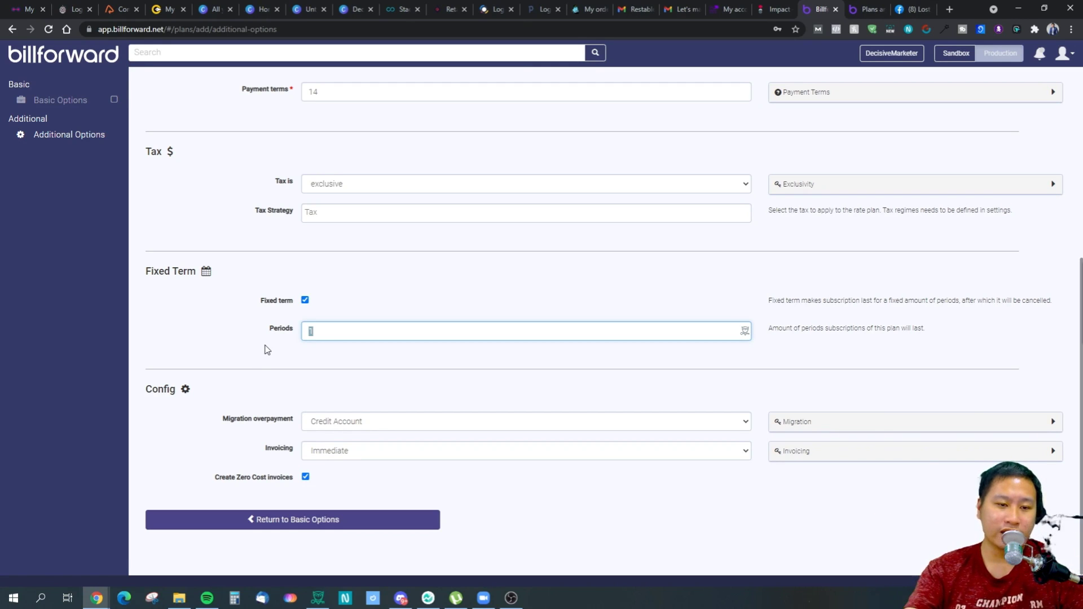
Set the plan's migration overpayment to No Charge.
click(336, 417)
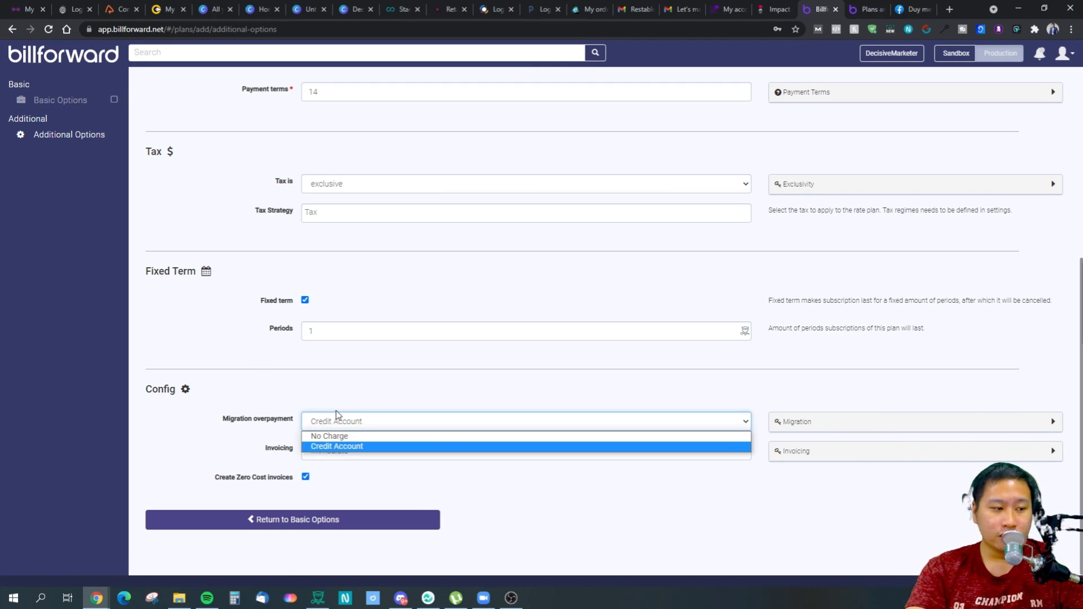
click(269, 429)
click(309, 421)
click(343, 412)
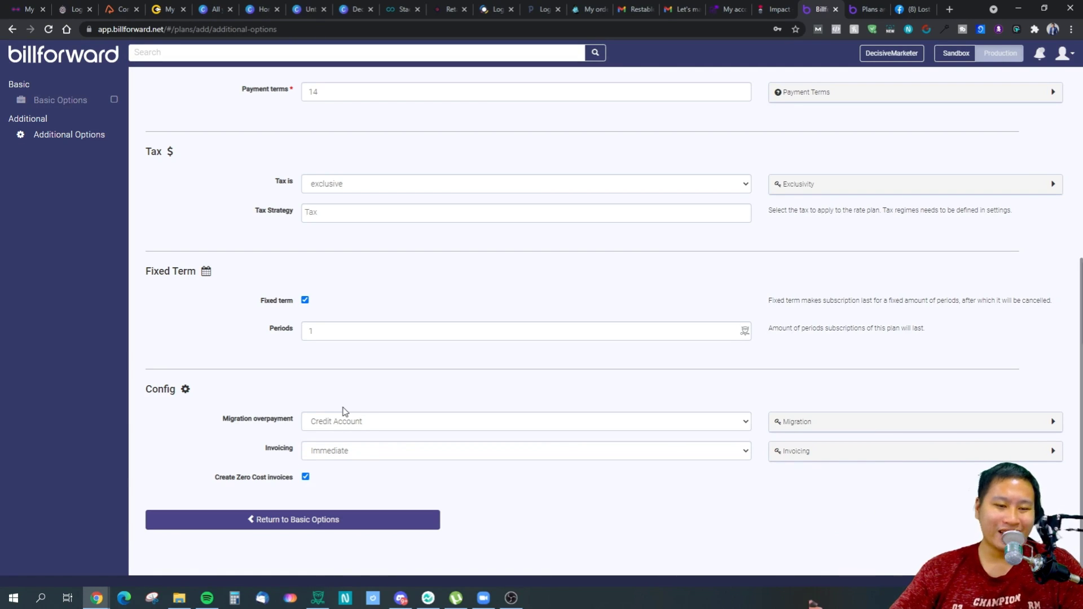
click(350, 421)
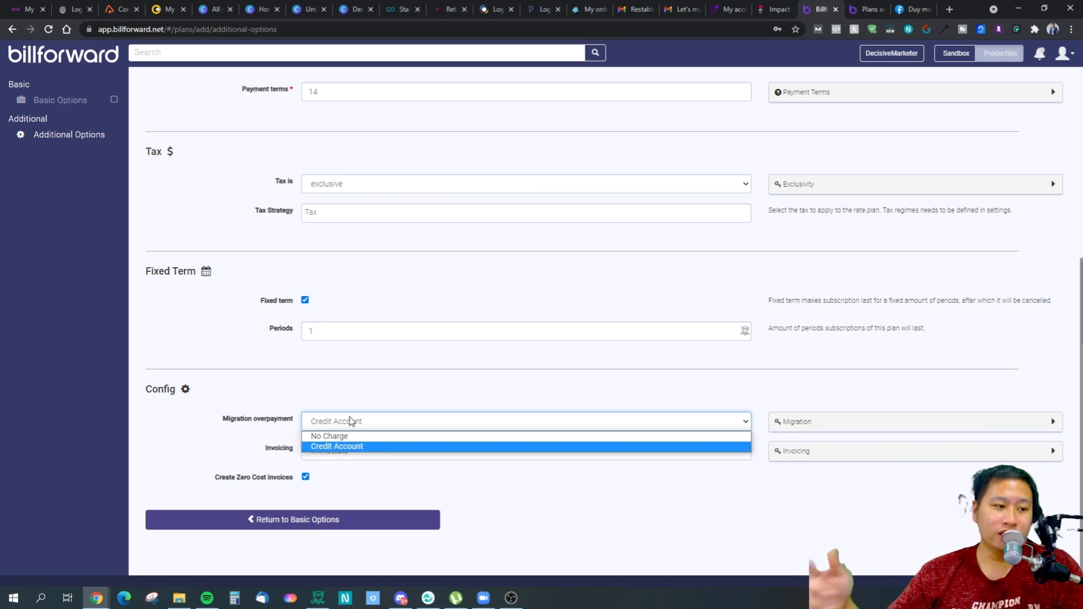
click(315, 437)
Read the Migration explanation and set the migration overpayment to Credit Account.
click(787, 424)
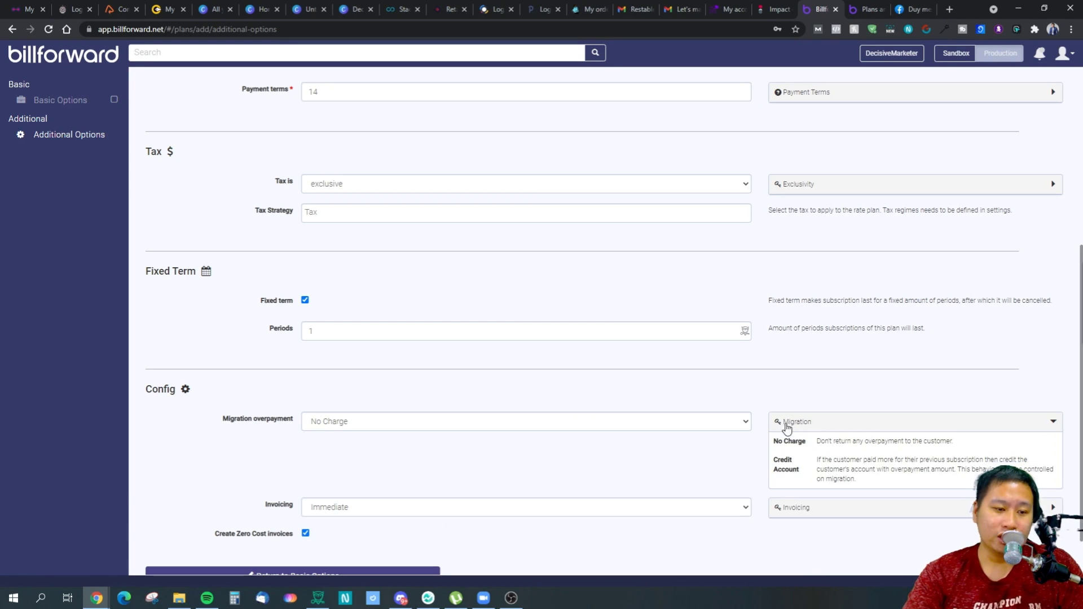
drag(843, 446, 946, 451)
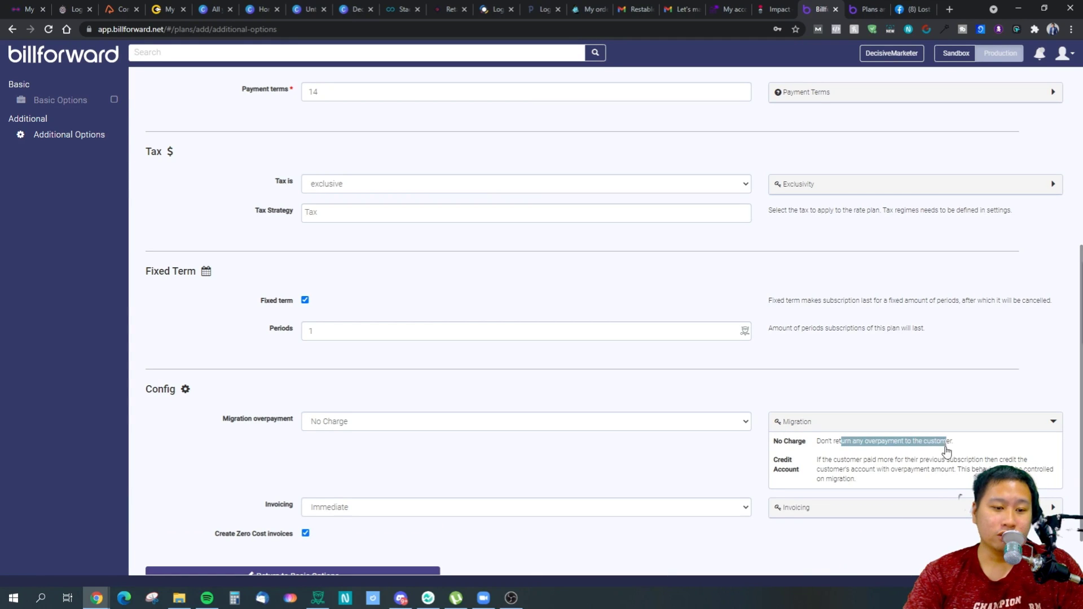
click(834, 428)
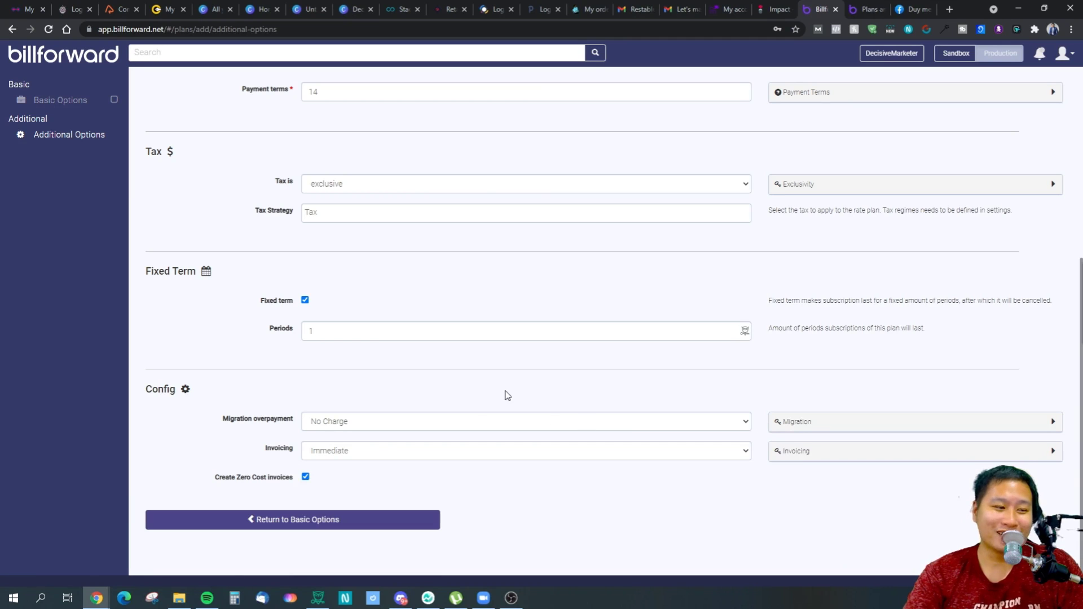
click(505, 422)
click(365, 446)
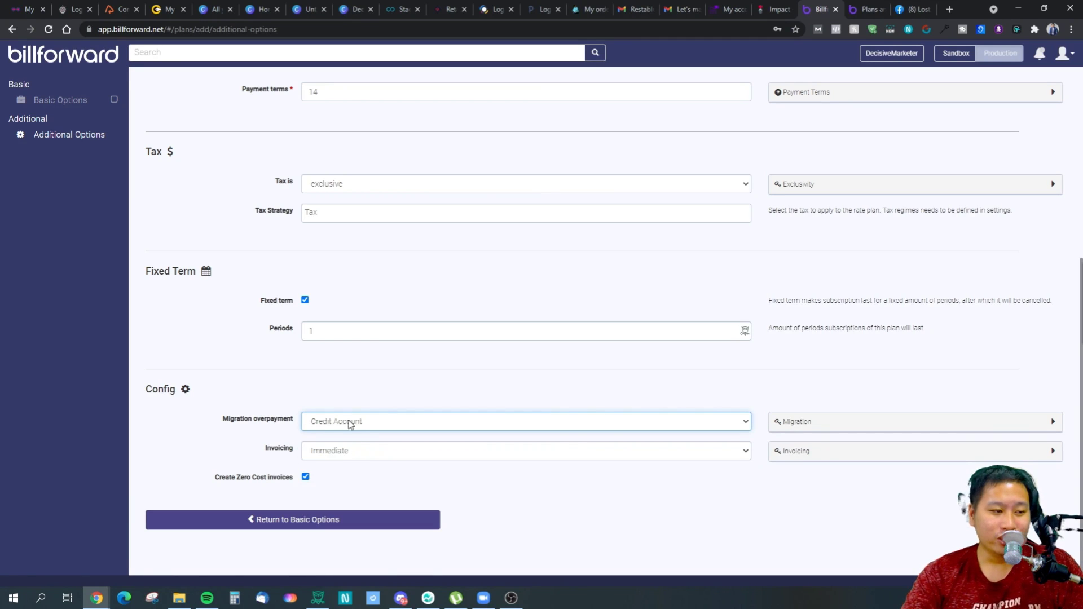
Review the plan's invoicing choices, keep Immediate selected and return to the basic options.
click(365, 451)
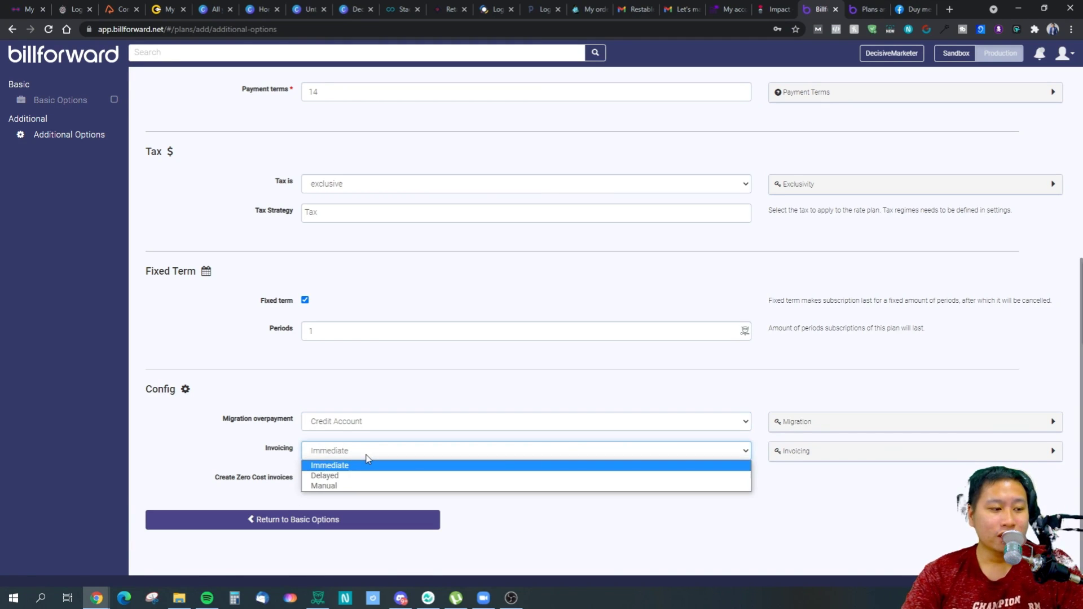
click(467, 465)
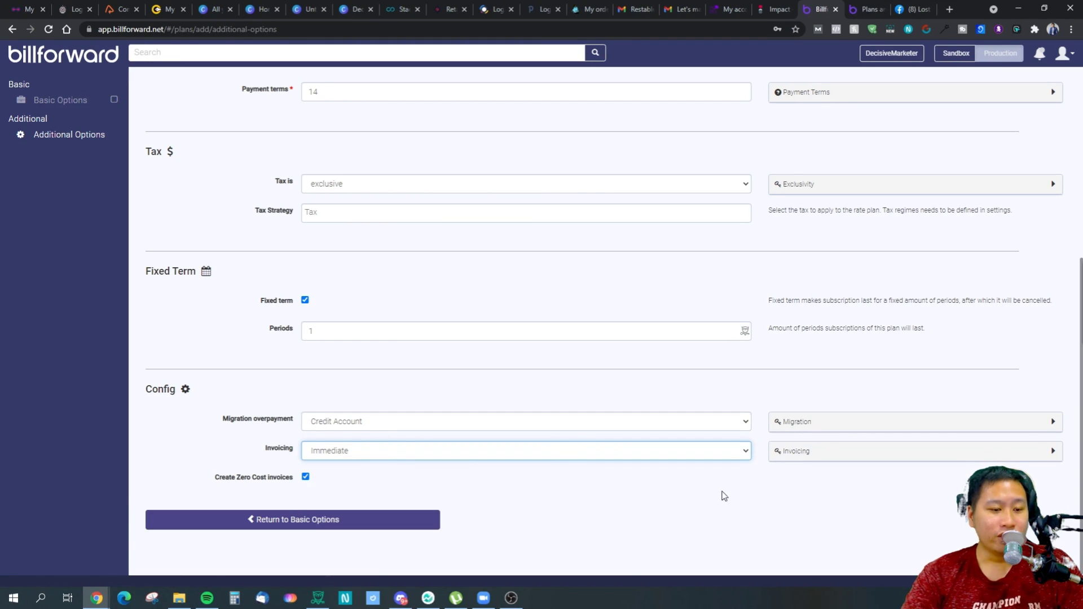
click(357, 449)
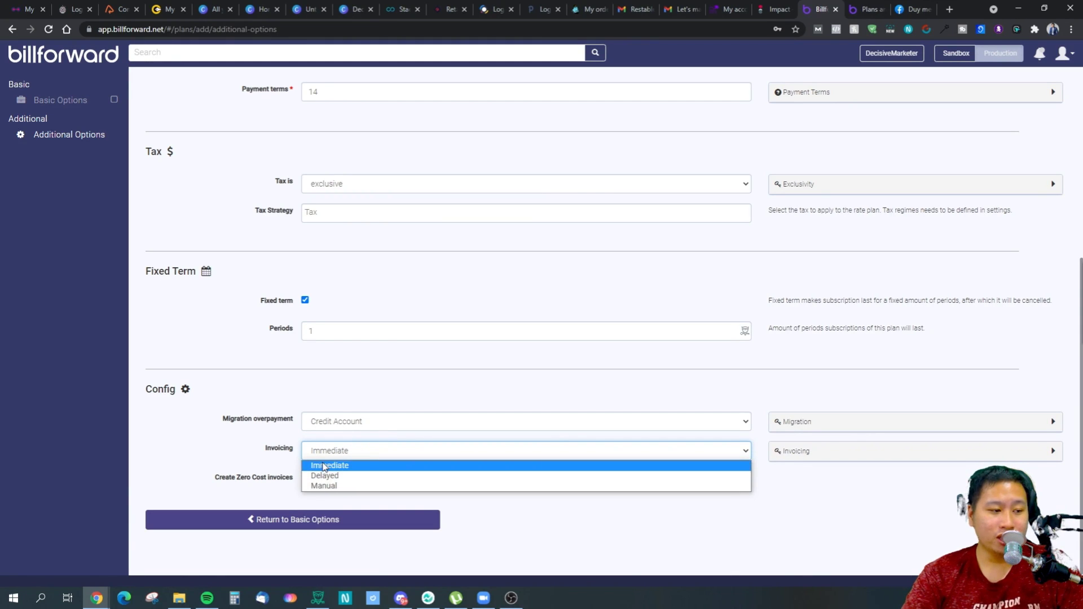
click(517, 528)
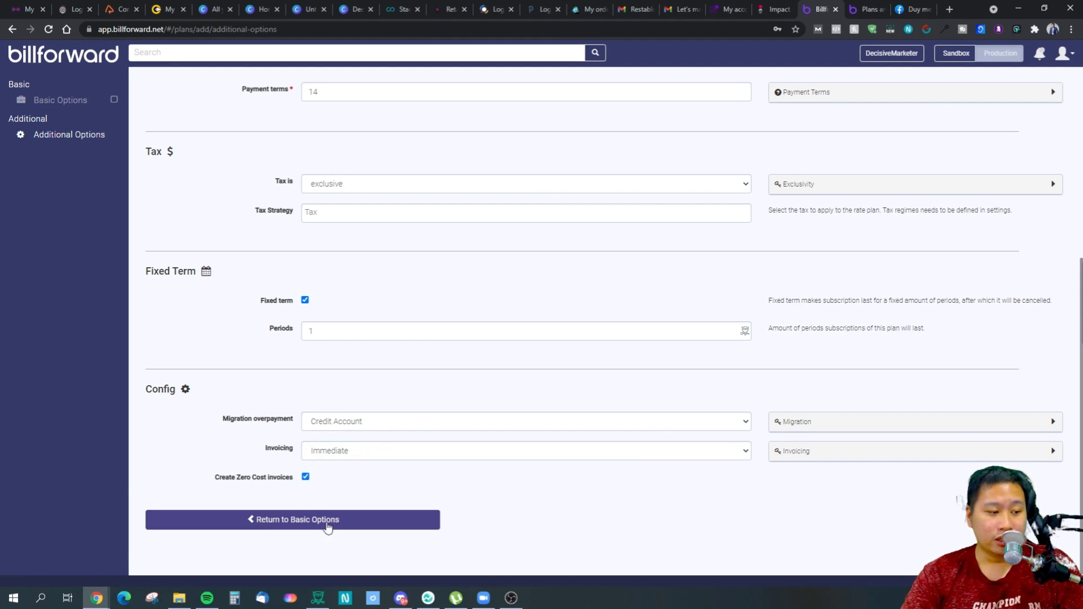
click(238, 530)
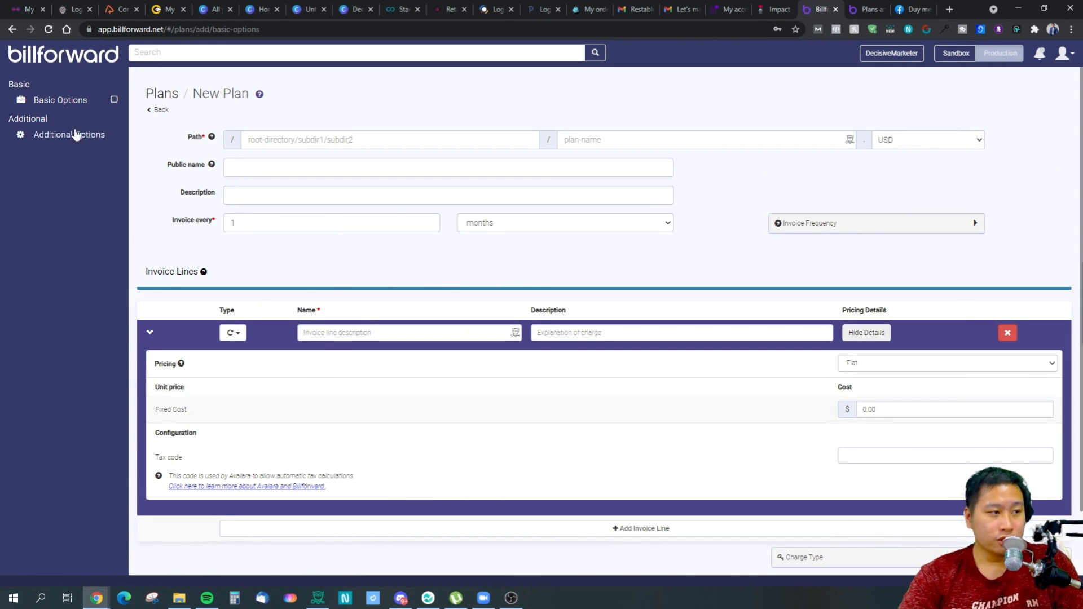
Leave the plan for the coupons section, start a new coupon and view the explanation of its Name field.
click(30, 65)
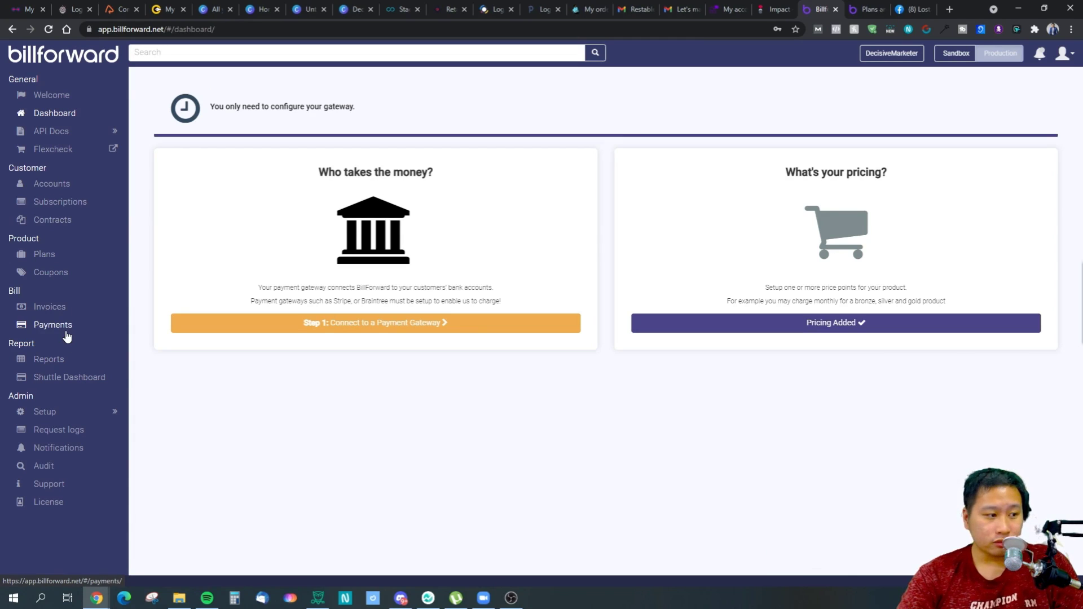
click(54, 275)
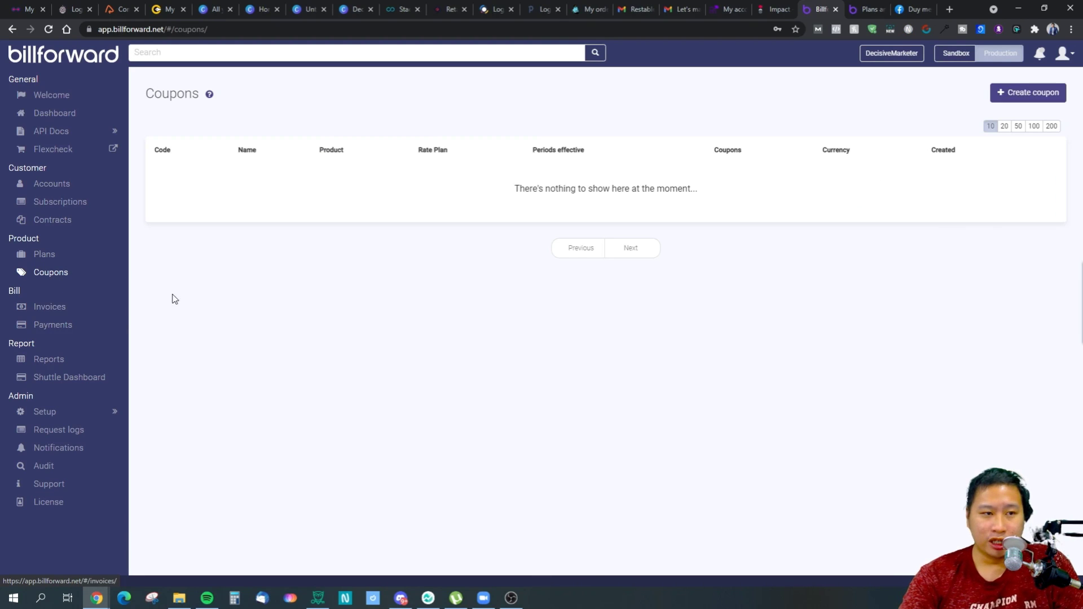
click(1028, 93)
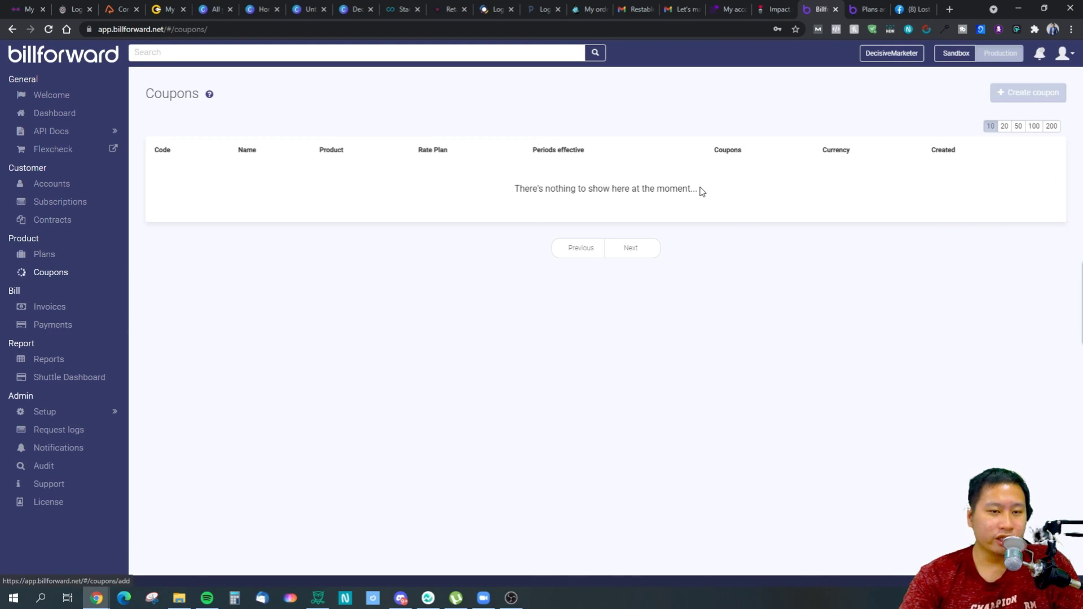
click(454, 101)
click(663, 101)
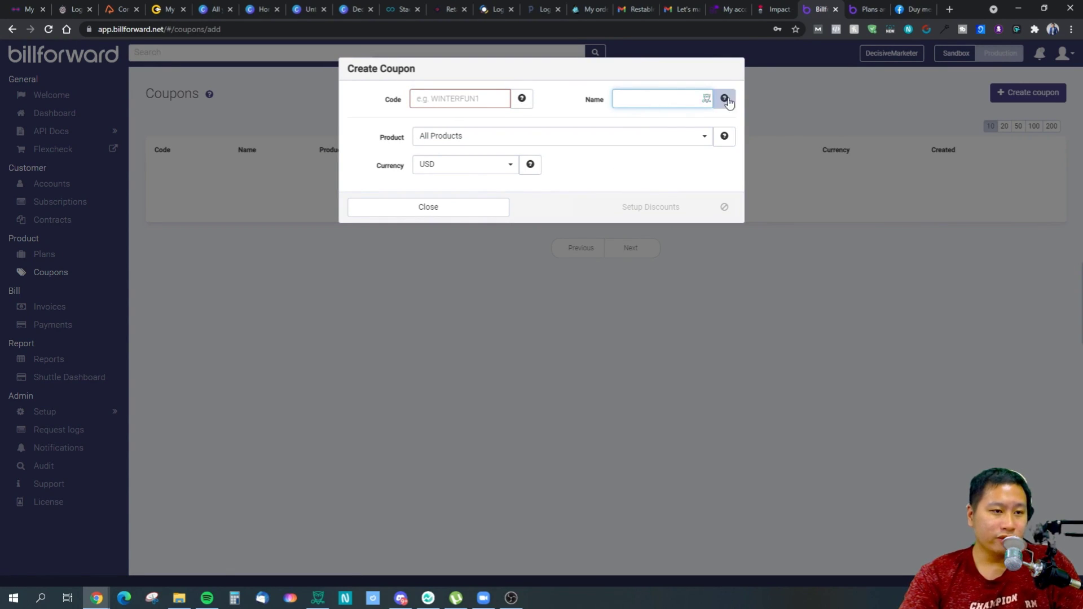
mouse_move(726, 105)
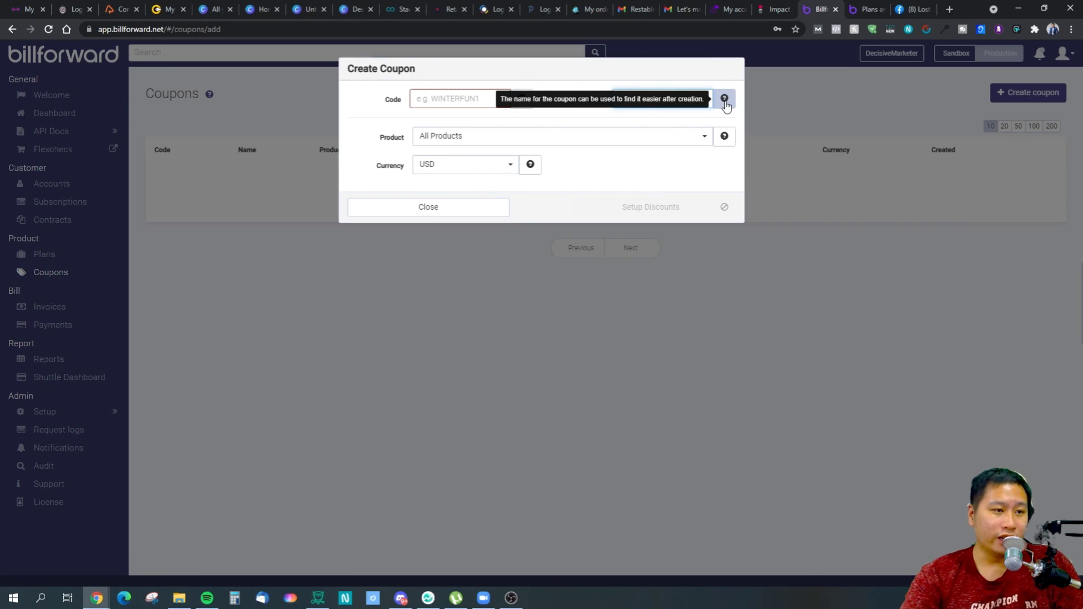
View the product choices for the coupon and close the coupon form without creating it.
click(452, 138)
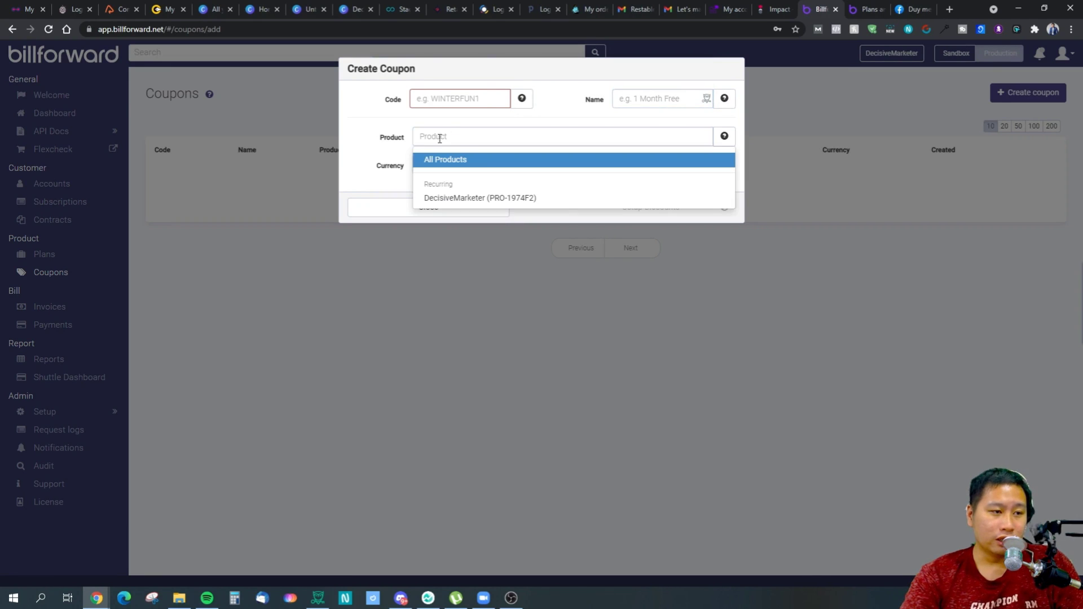
click(367, 173)
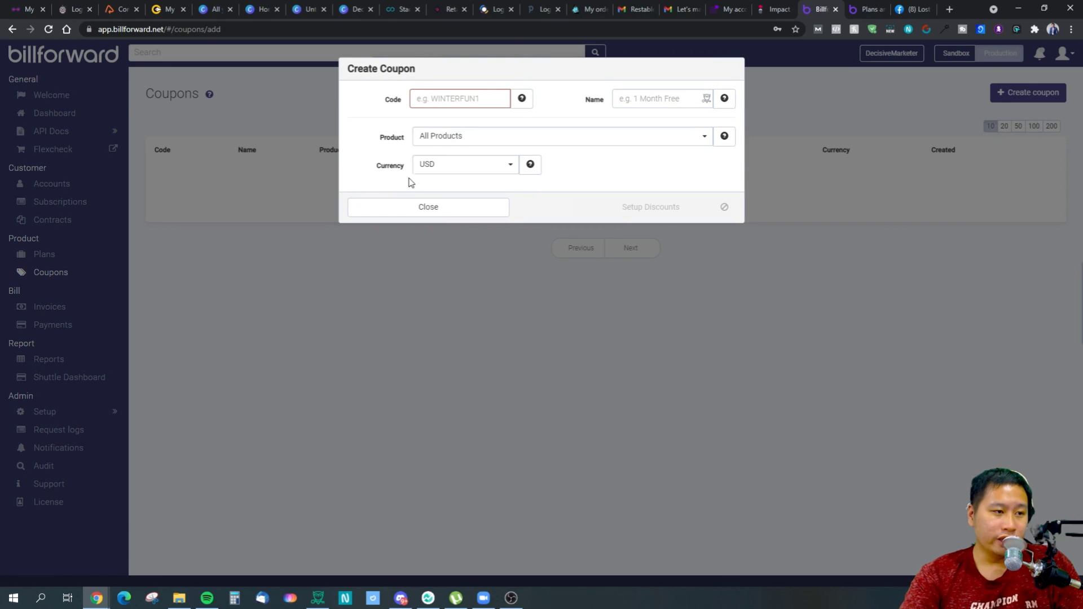
click(439, 210)
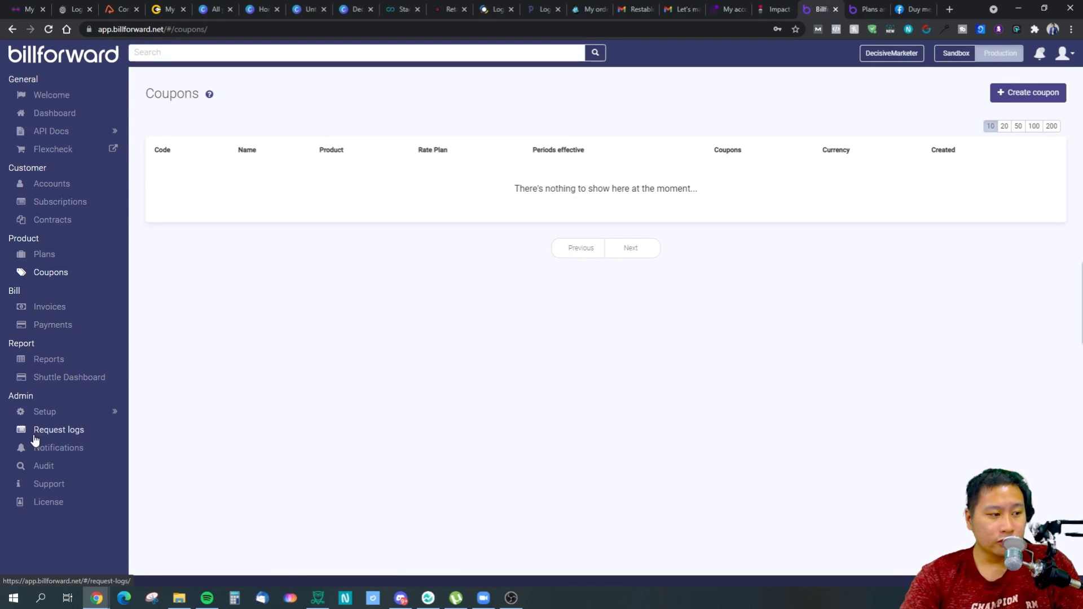
Open the admin setup and view the configurable email notifications.
click(46, 416)
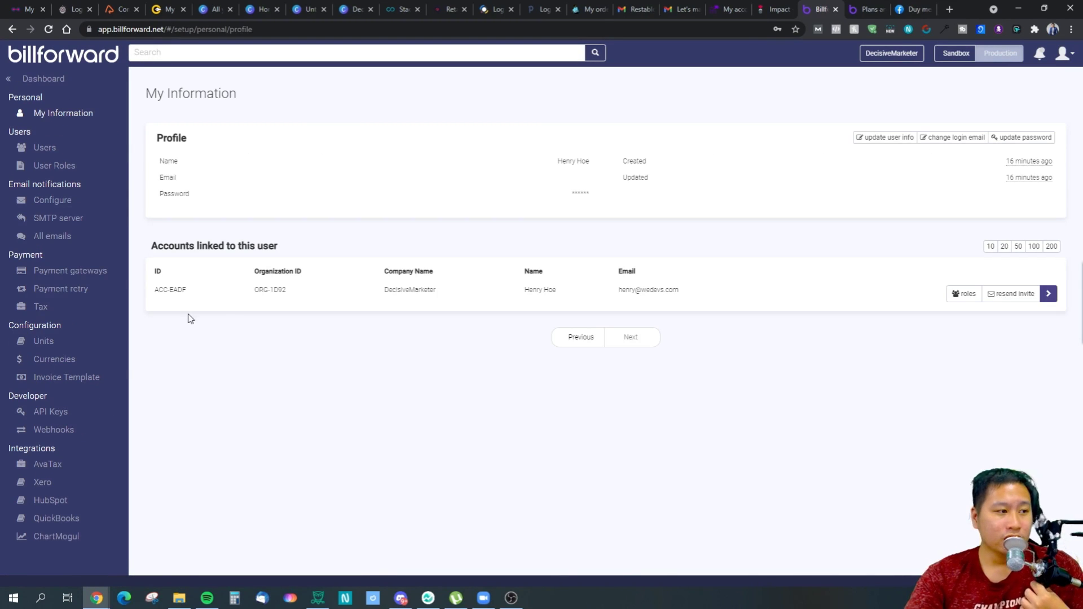
click(55, 201)
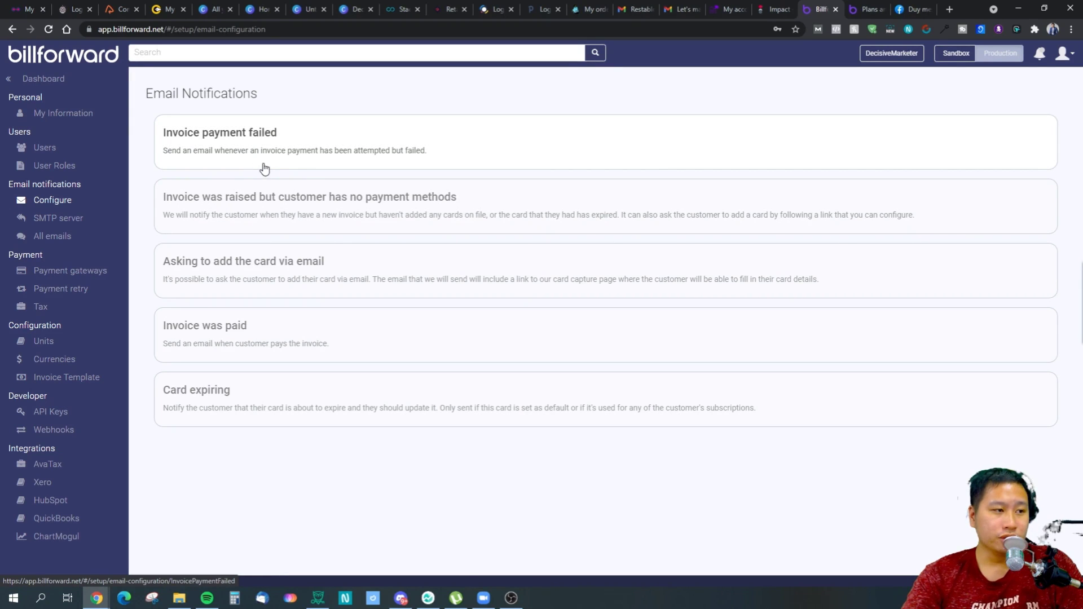
Review the SMTP server settings, clearing the username without saving, and view the list of all emails.
click(57, 220)
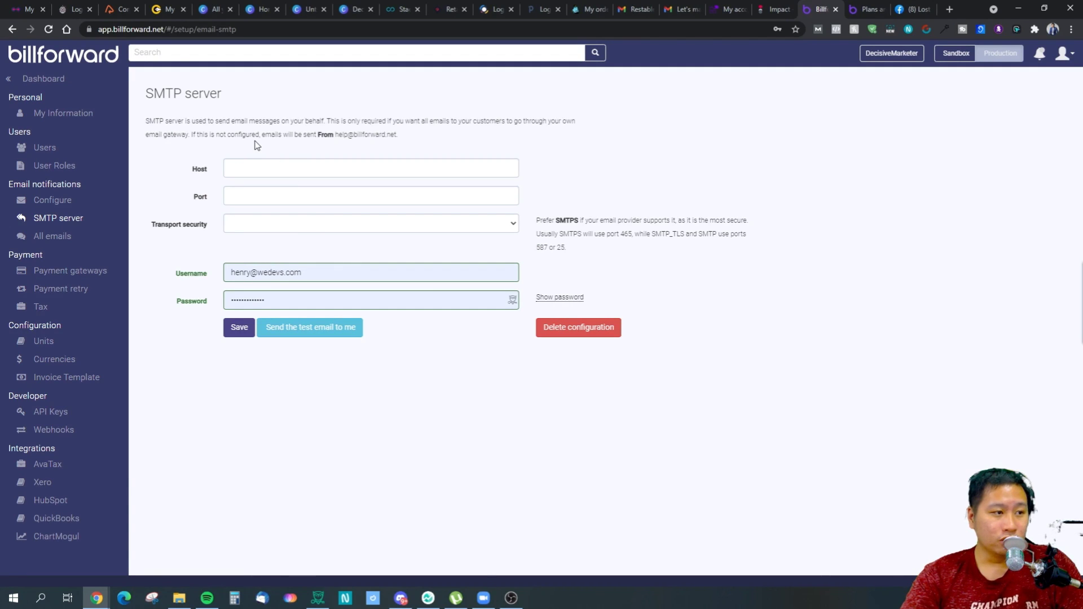
drag(310, 273, 220, 270)
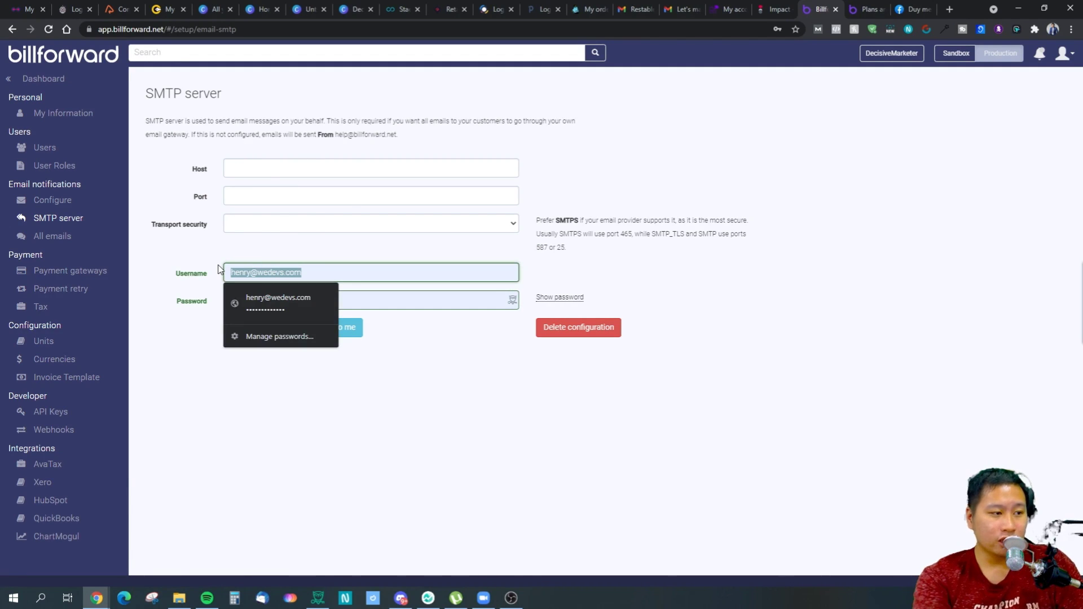
key(BackSpace)
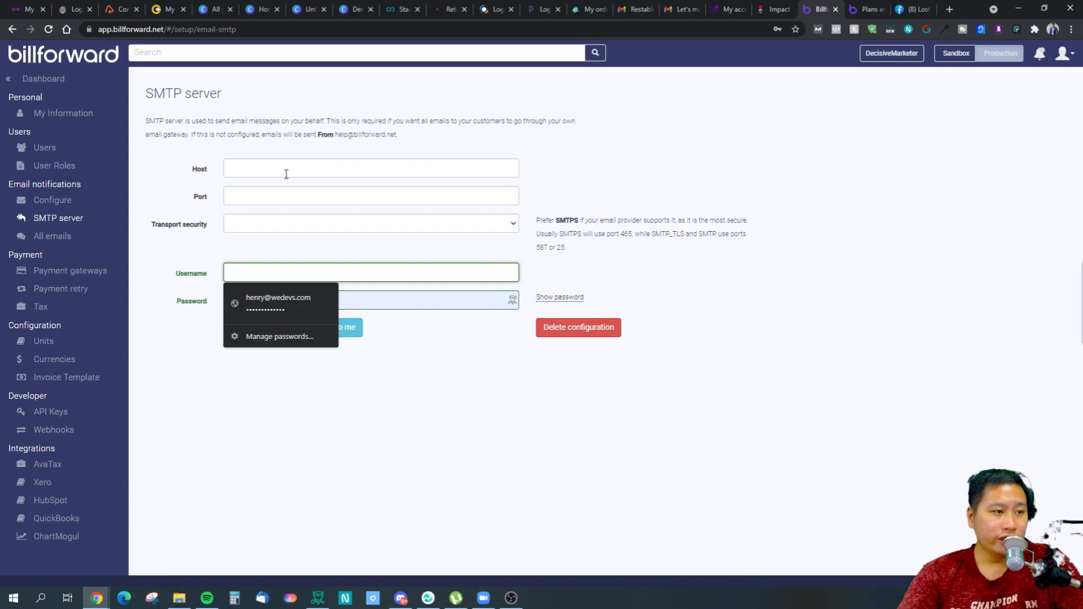
click(351, 131)
drag(336, 135, 374, 146)
click(373, 146)
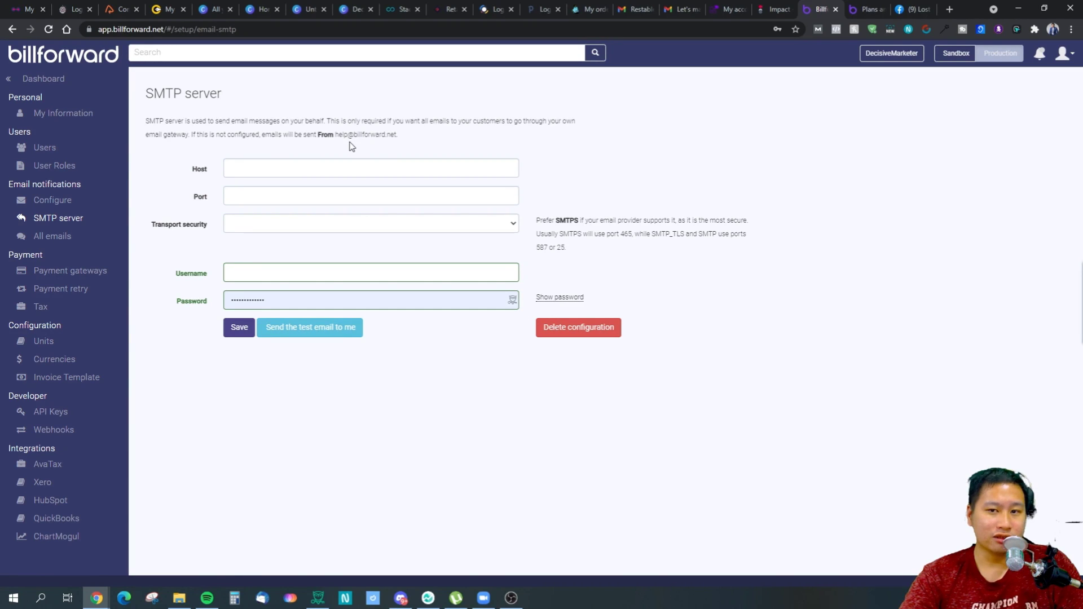
click(59, 237)
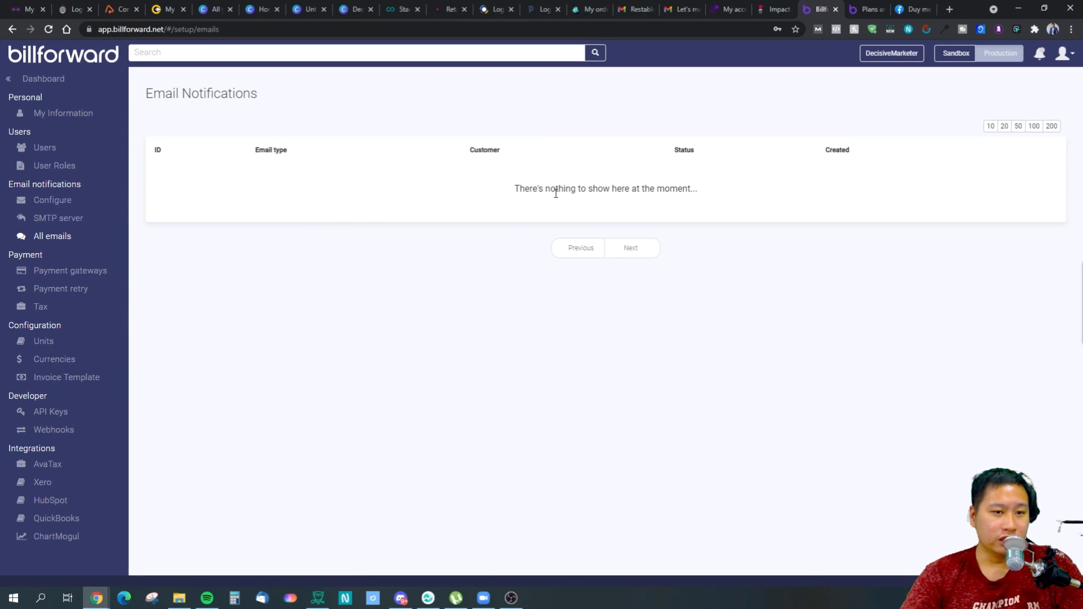
Open the payment gateways and try to enable Mollie, closing its setup dialog.
click(55, 272)
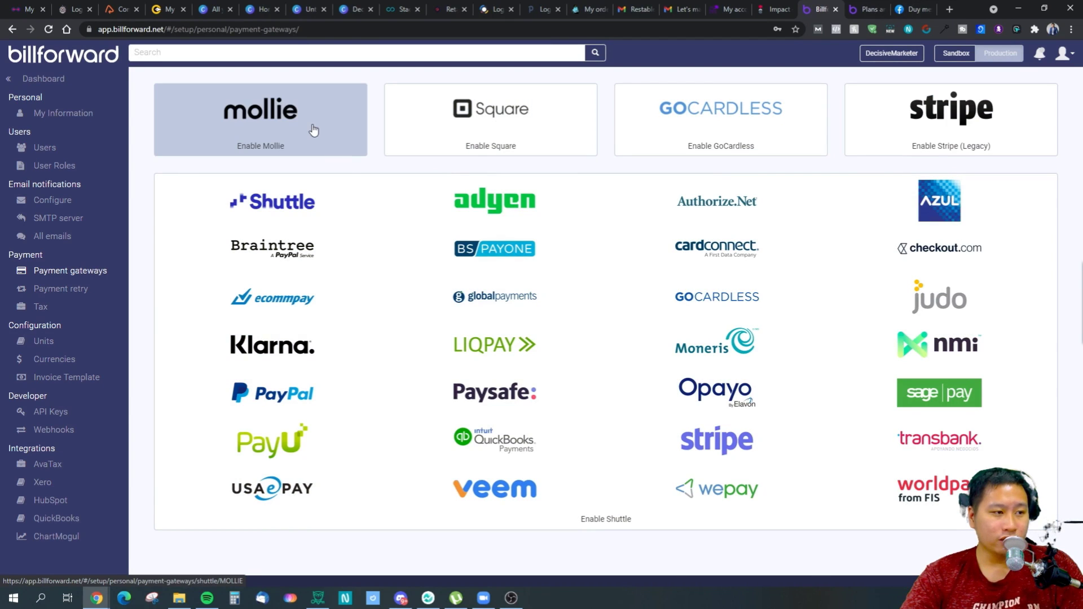
click(312, 130)
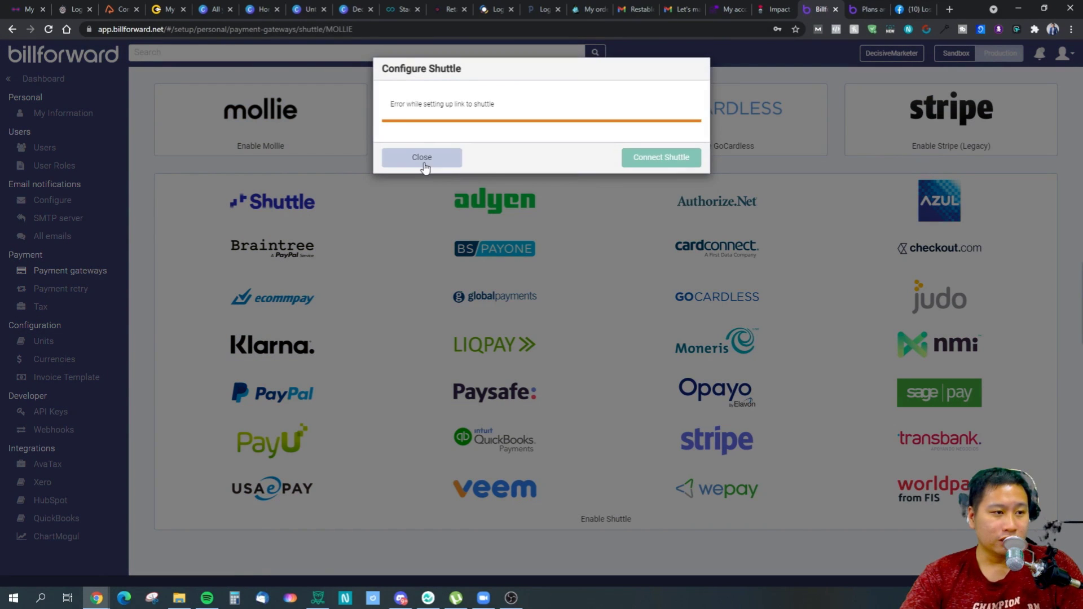
click(423, 160)
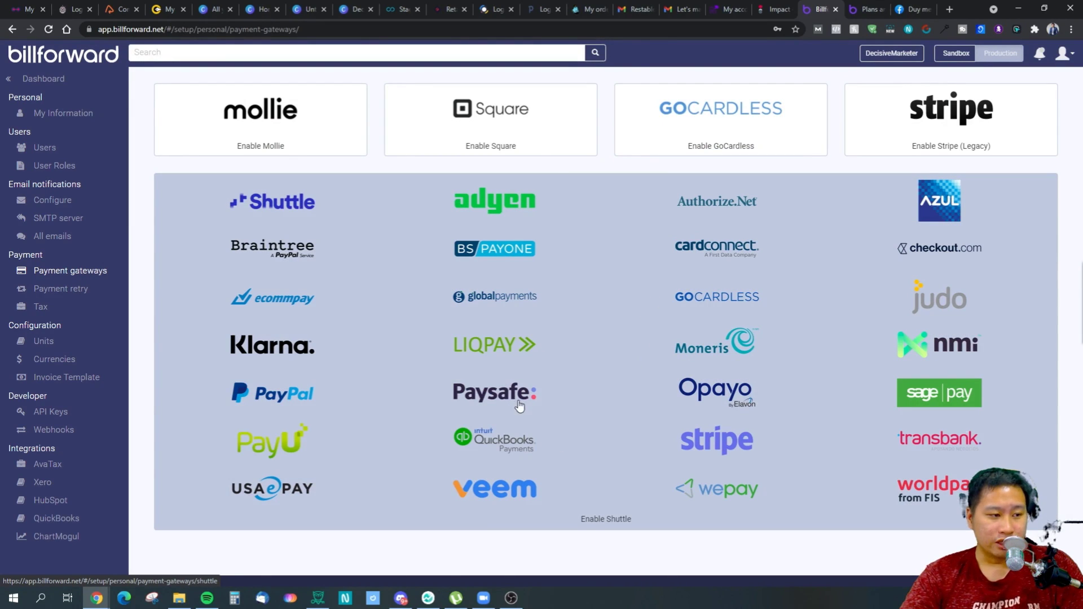
View the Shuttle gateway setup without connecting it, and review the payment retry and tax settings.
click(560, 501)
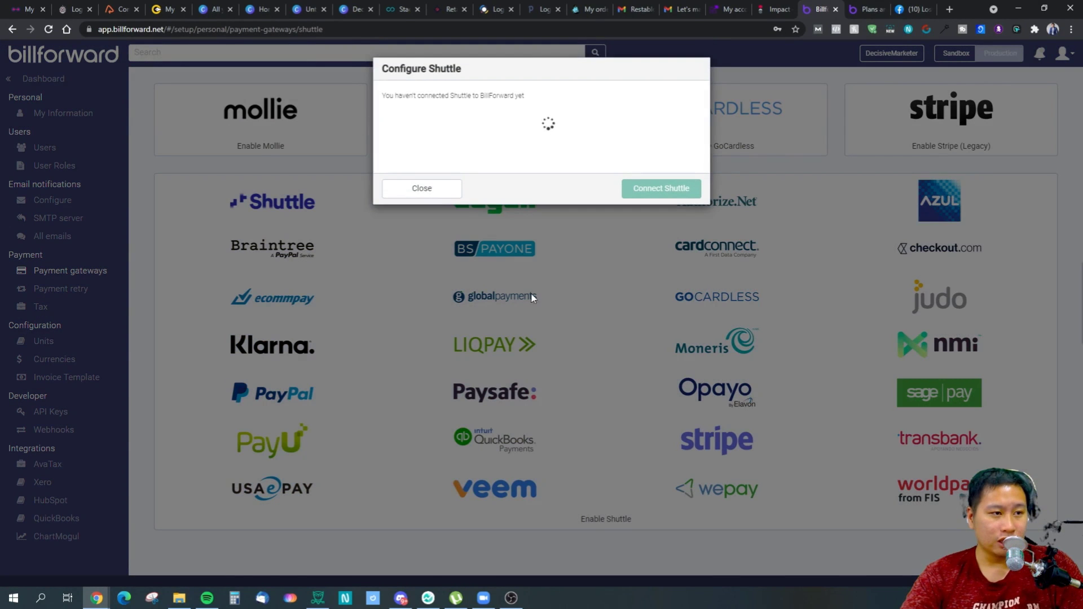
click(440, 190)
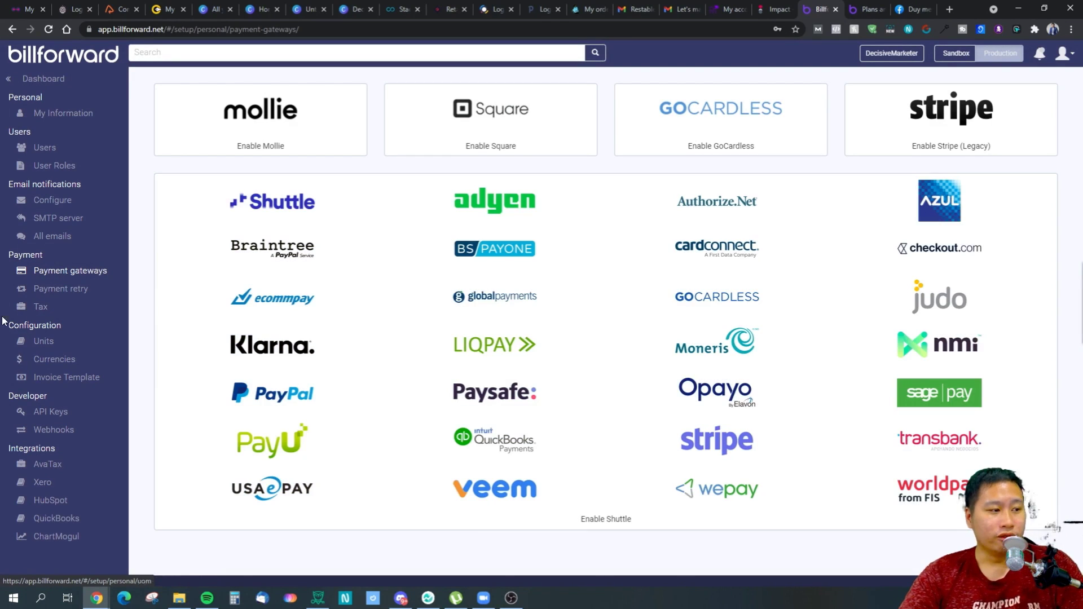
click(74, 294)
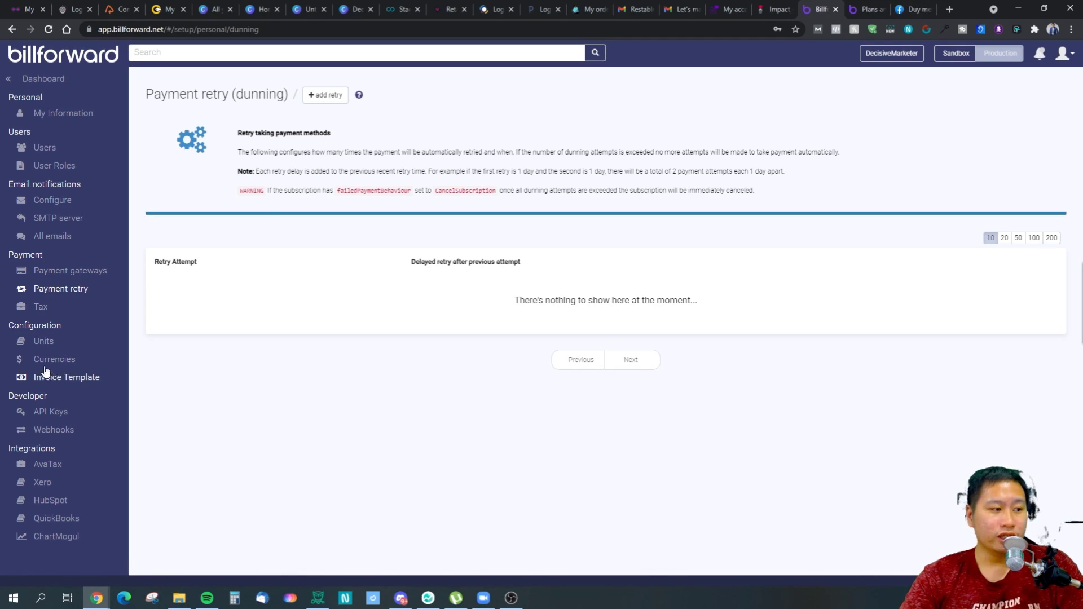
click(40, 312)
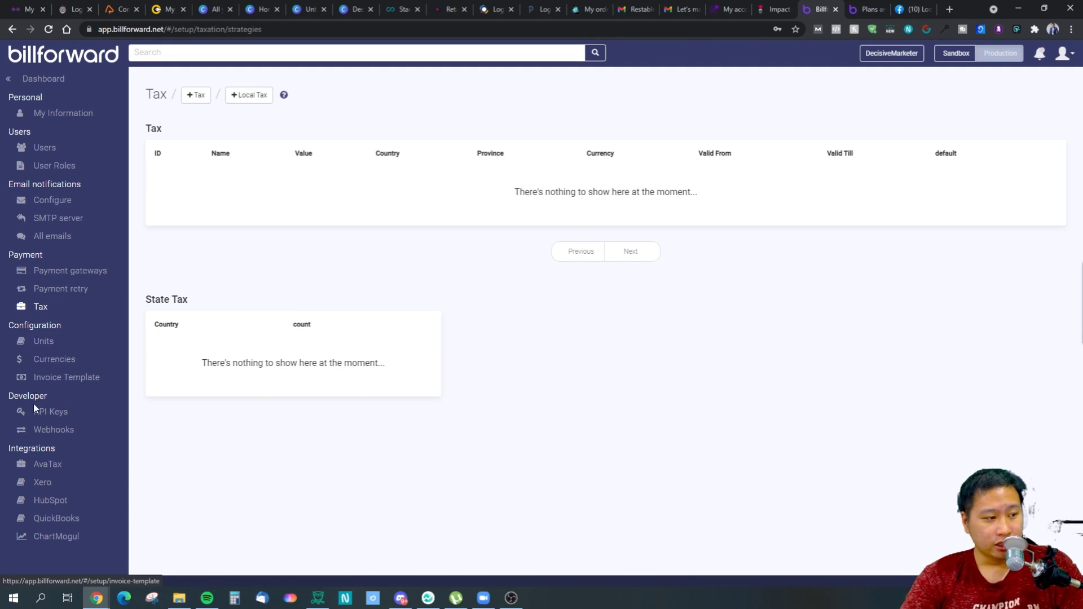
Open the units configuration and read the form for adding a unit of measure, closing it without adding one.
click(50, 345)
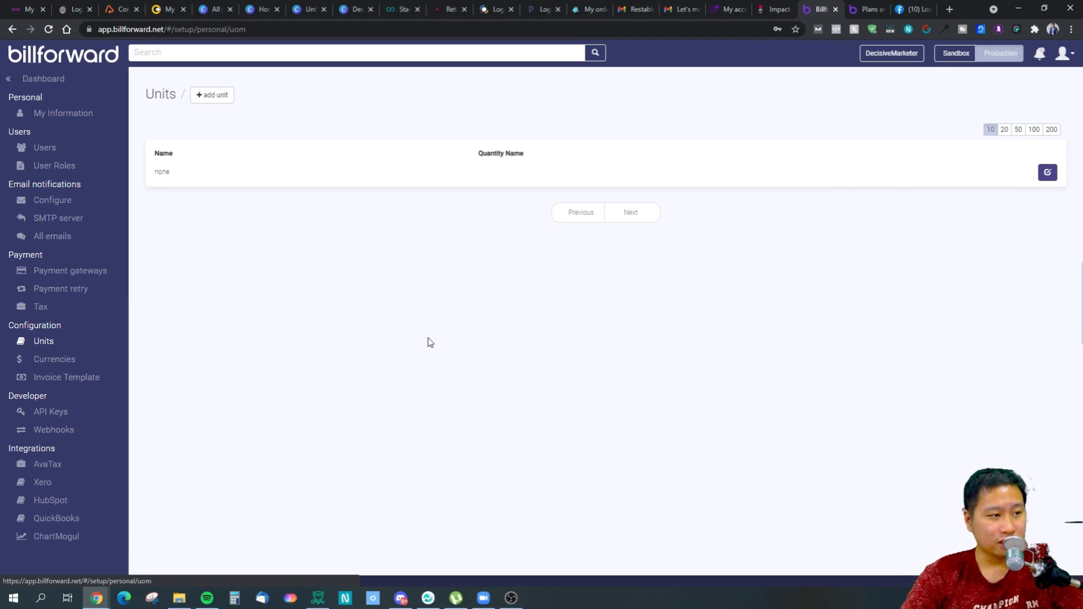
click(225, 97)
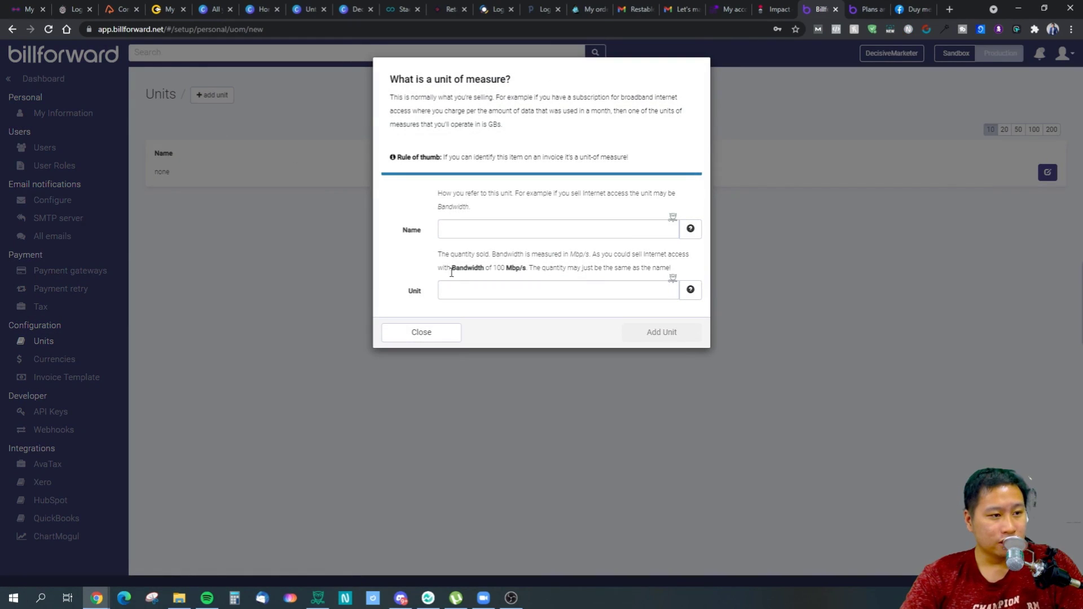
drag(443, 96, 500, 100)
click(500, 114)
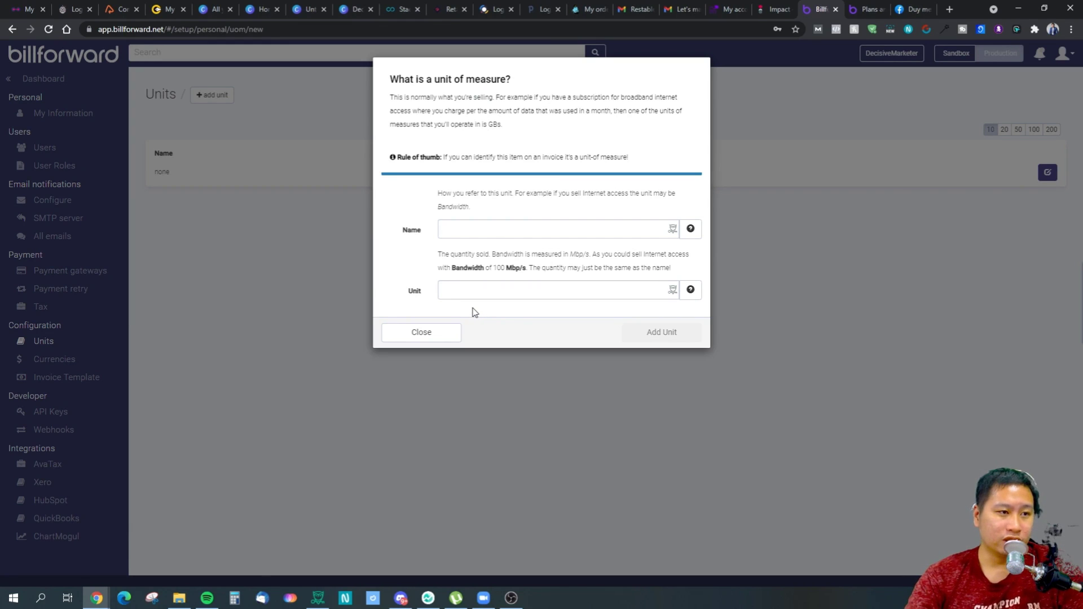
click(783, 283)
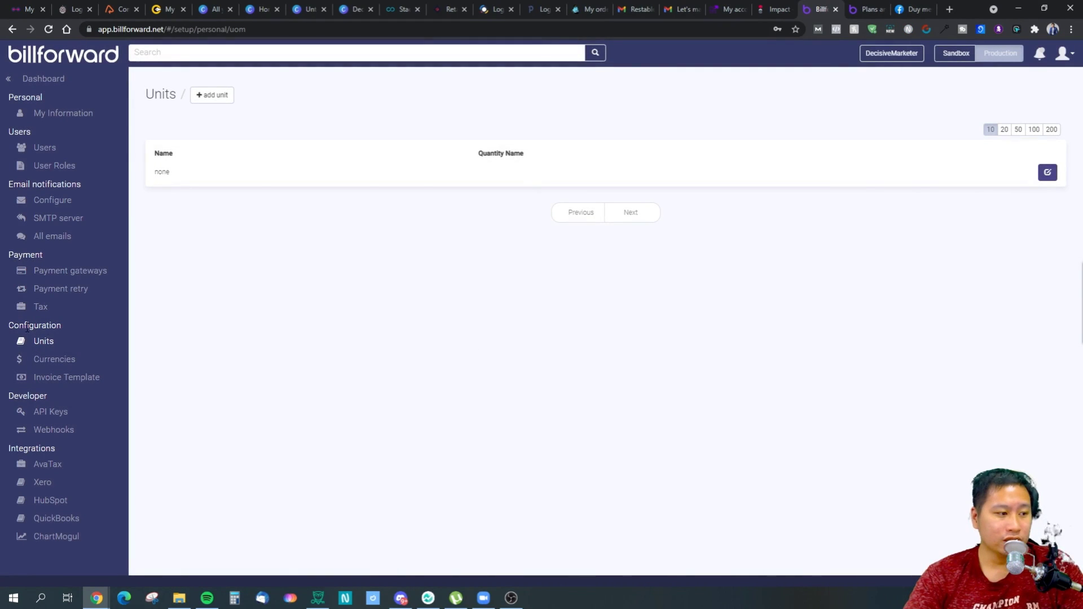
View the currency rounding configuration and the invoice template settings.
click(48, 369)
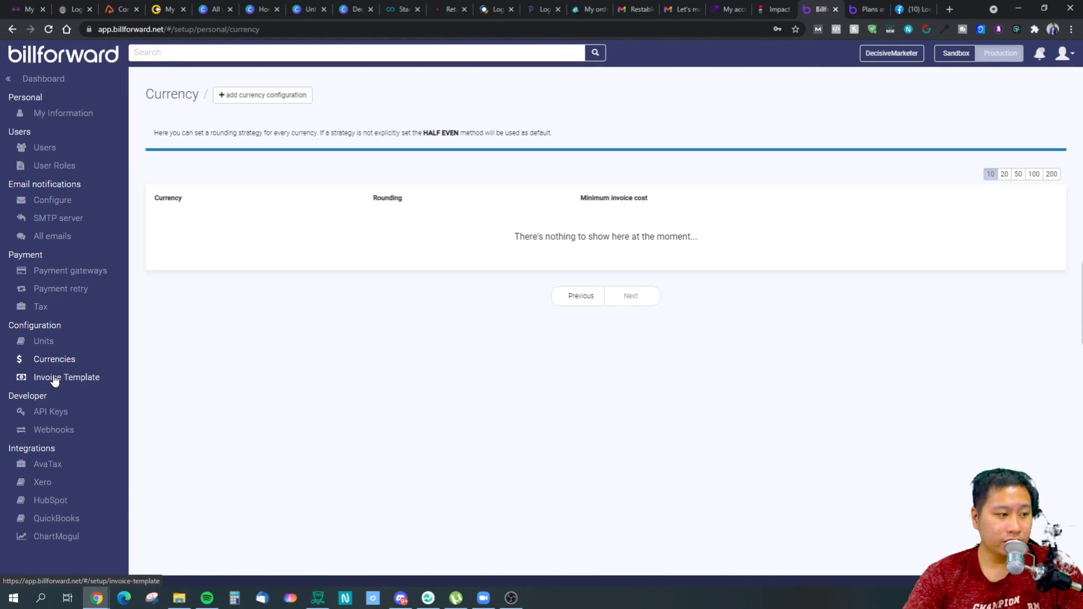
click(56, 379)
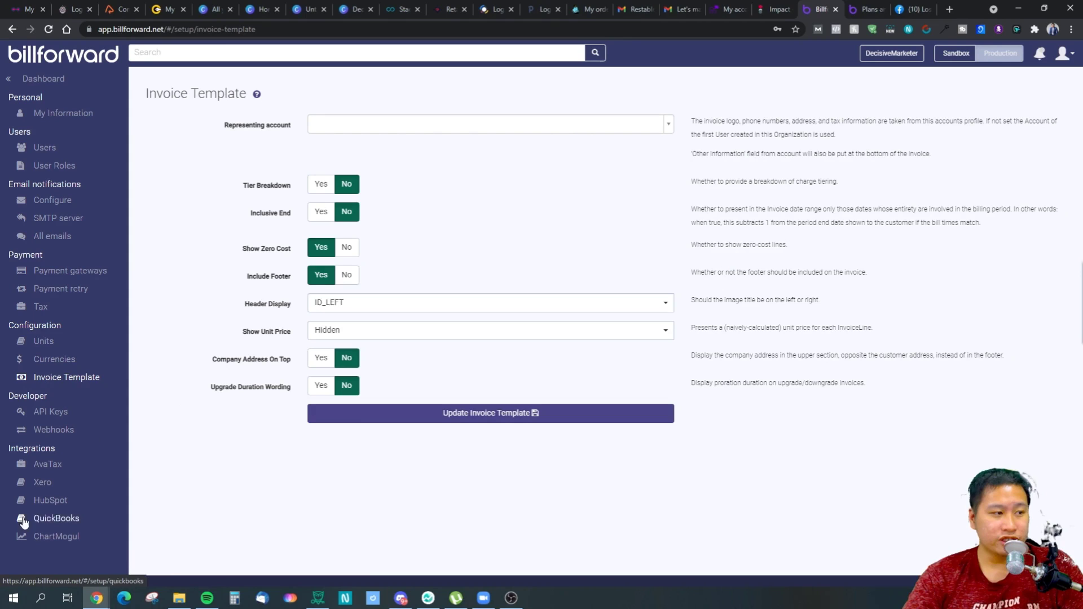
Open the DecisiveMarketer account from the user list, view its available actions, and return to the dashboard.
click(48, 148)
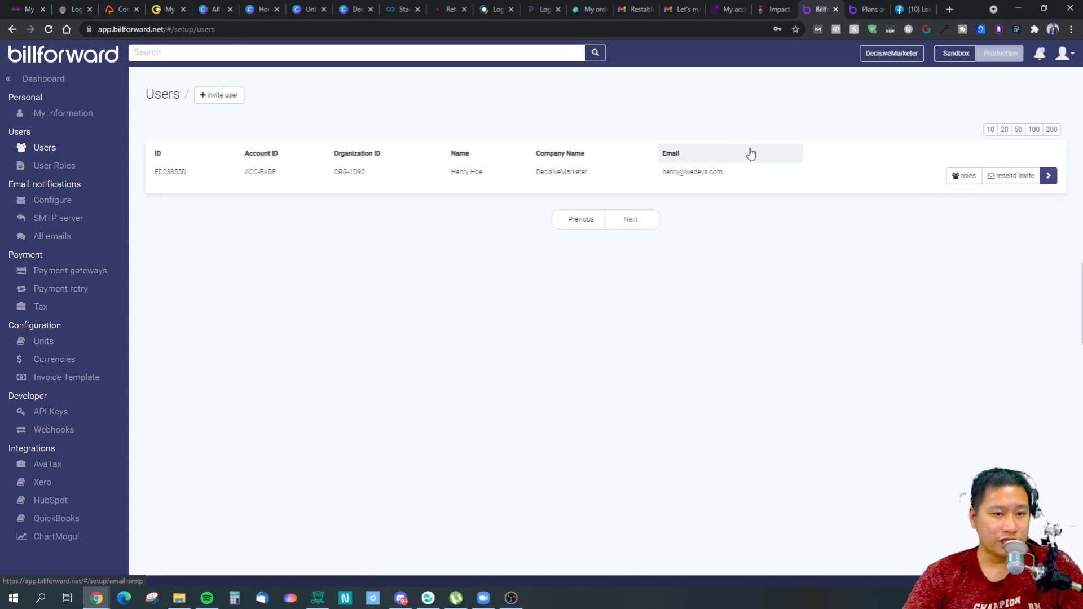
click(1048, 176)
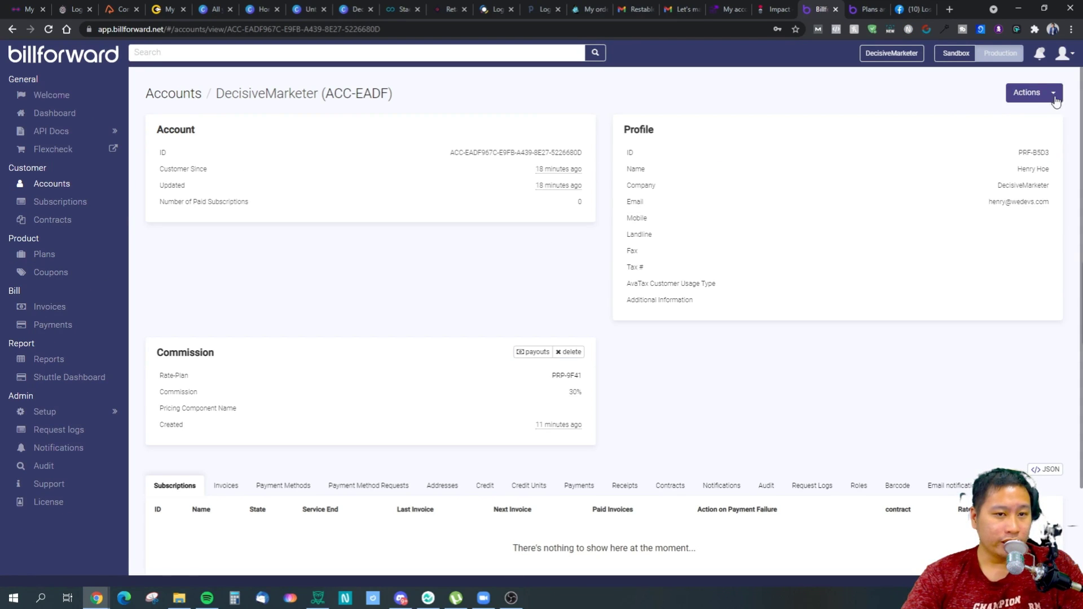
click(1055, 98)
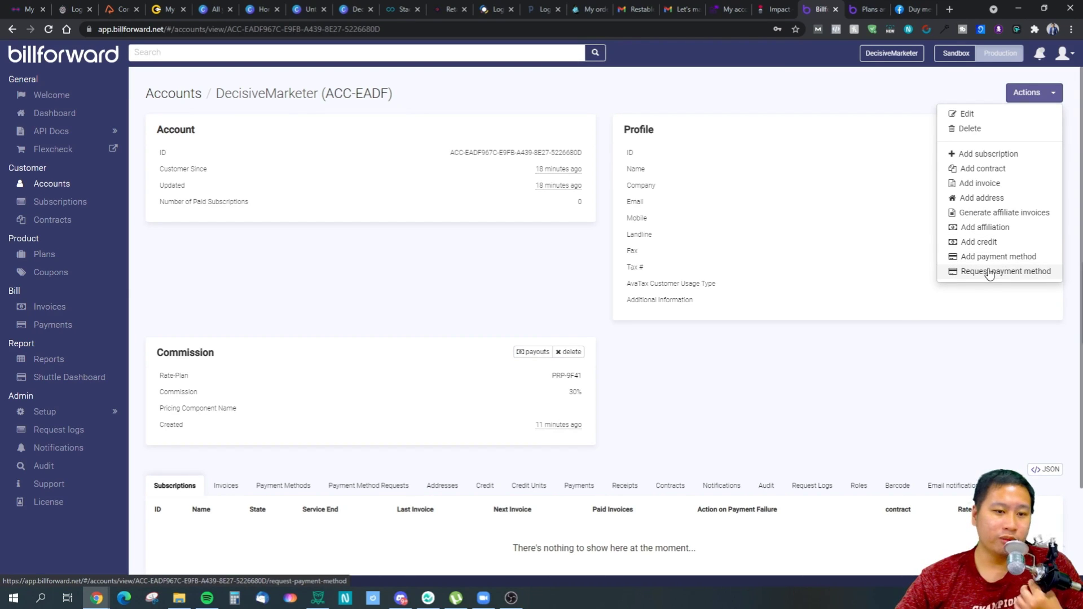
click(849, 424)
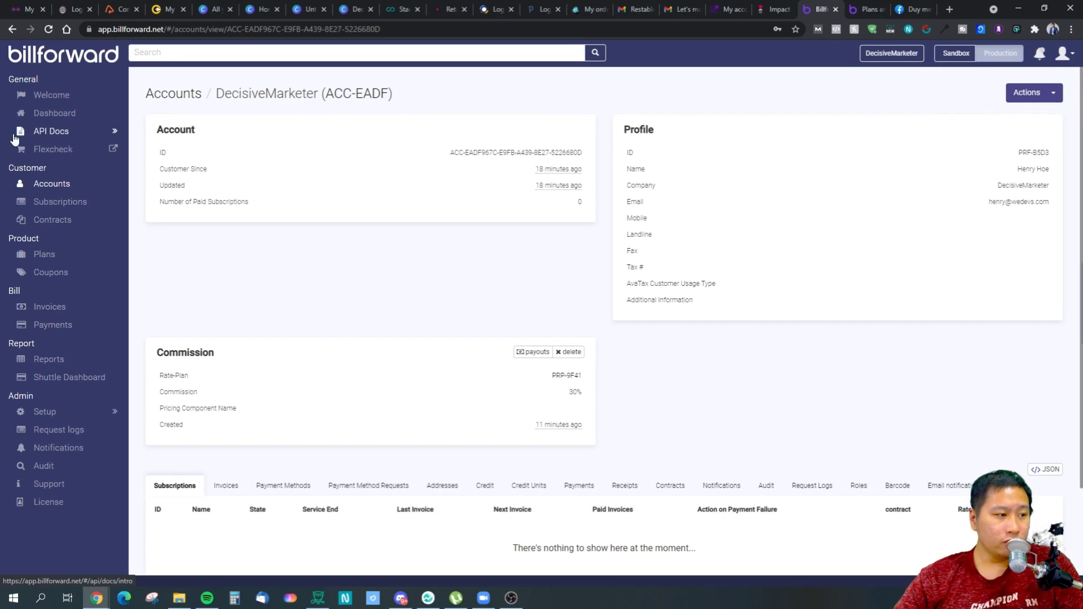
click(35, 59)
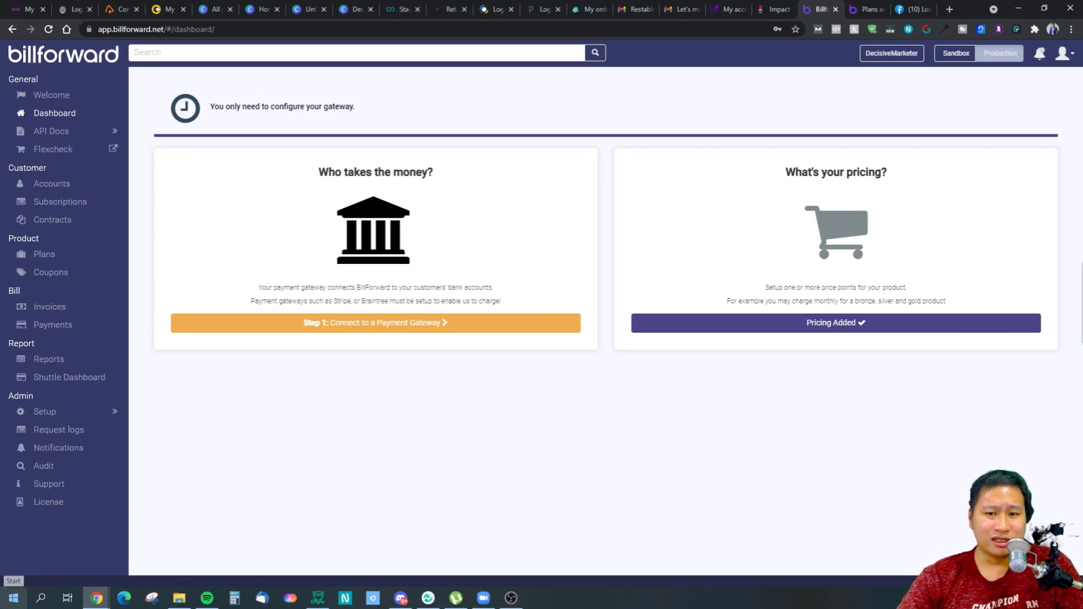